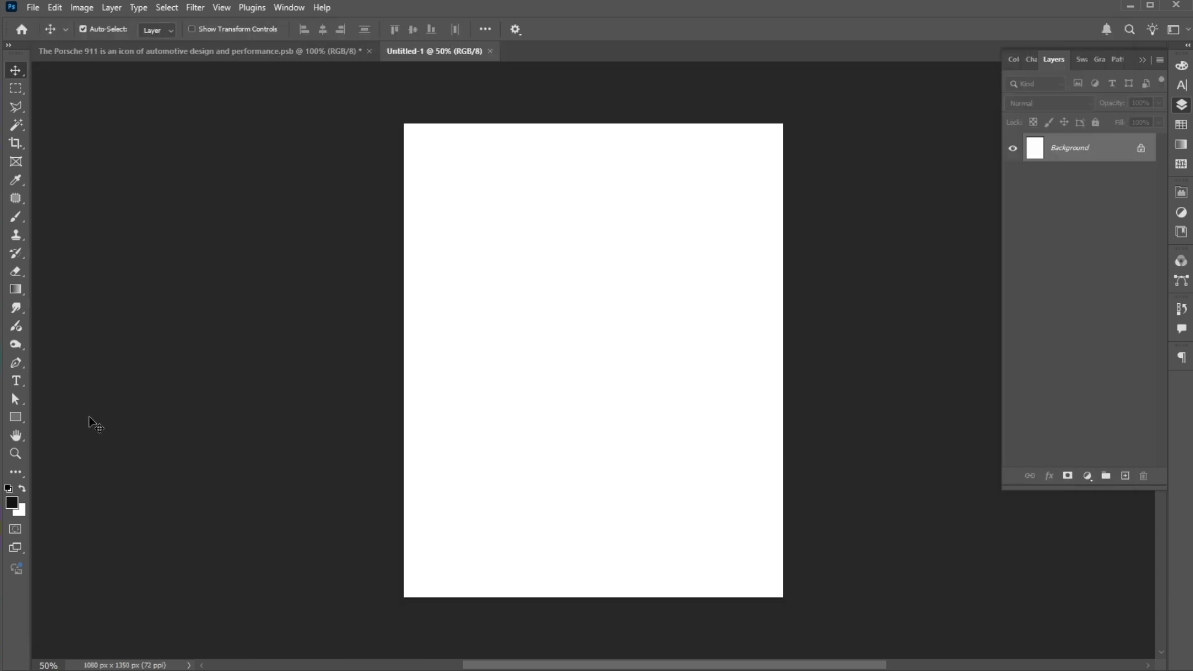
Step: Draw a tall black rectangle in the page centre with a corner radius of 0
click(16, 417)
drag(521, 192, 669, 554)
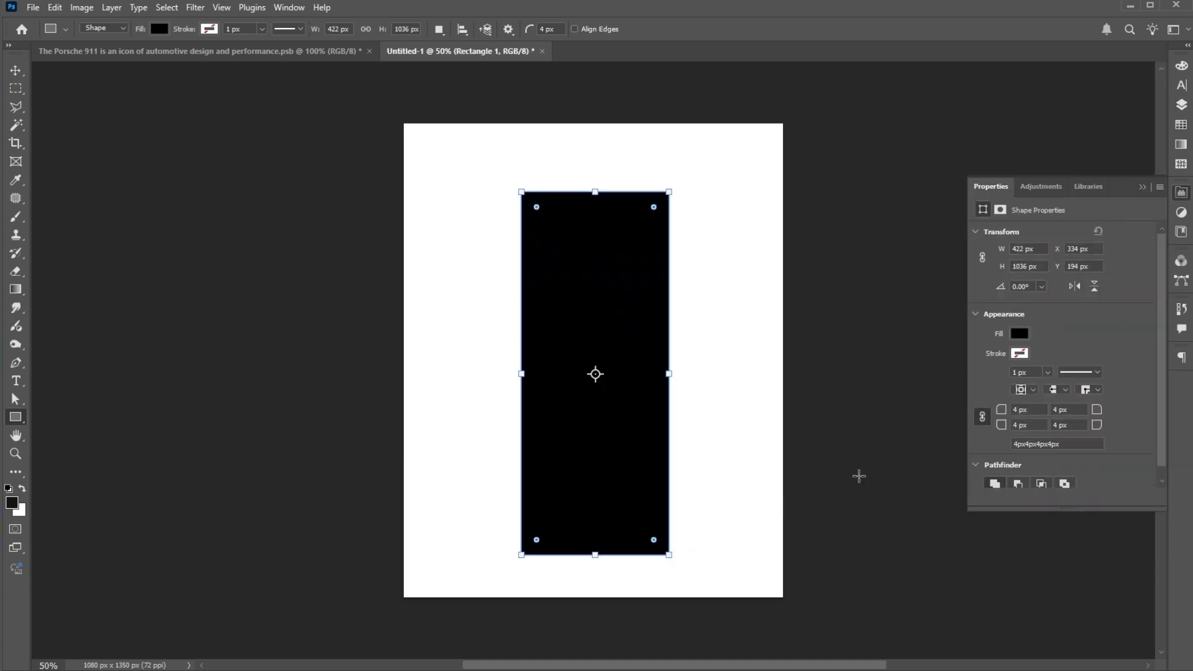
drag(1008, 415, 934, 410)
Step: Skew, move and stretch the rectangle into a wide band slanting from top-left to bottom-right
key(ctrl+t)
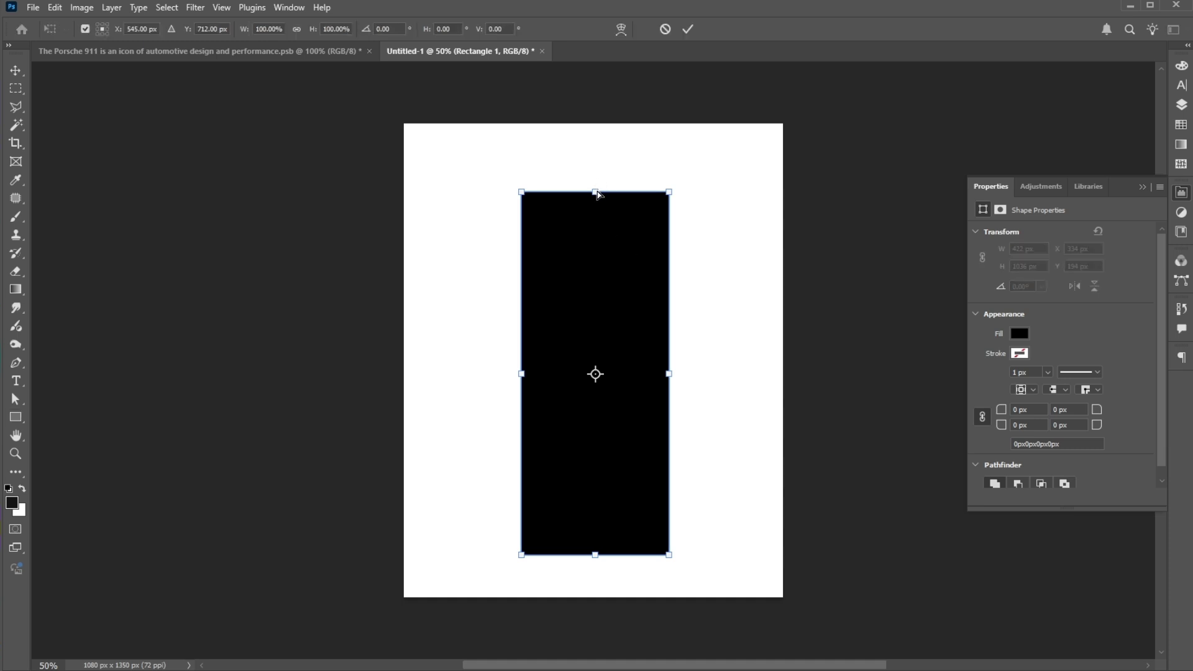
drag(595, 195, 522, 198)
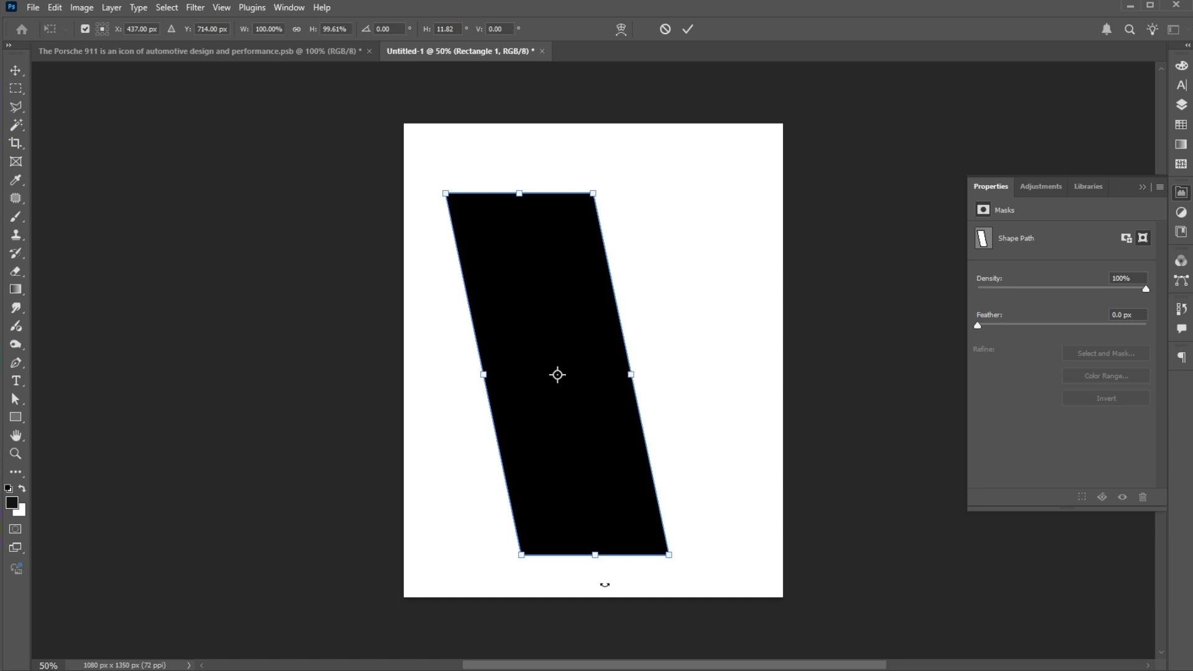
drag(595, 555, 630, 556)
drag(623, 475, 583, 394)
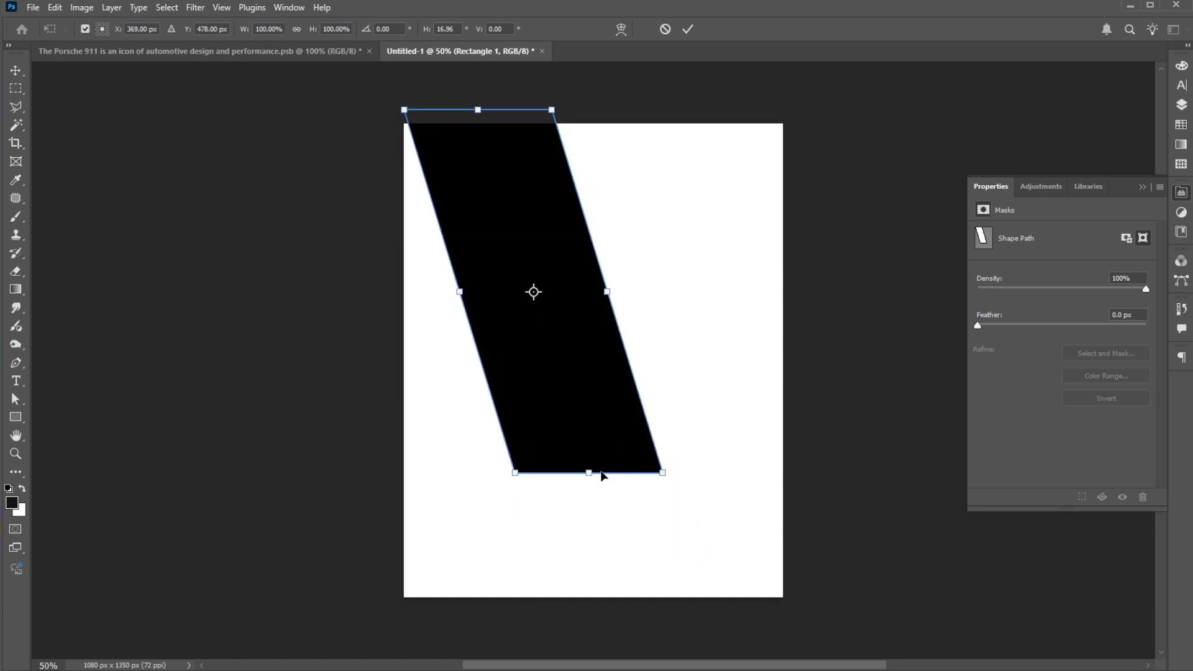
drag(606, 480, 712, 624)
drag(668, 365, 673, 366)
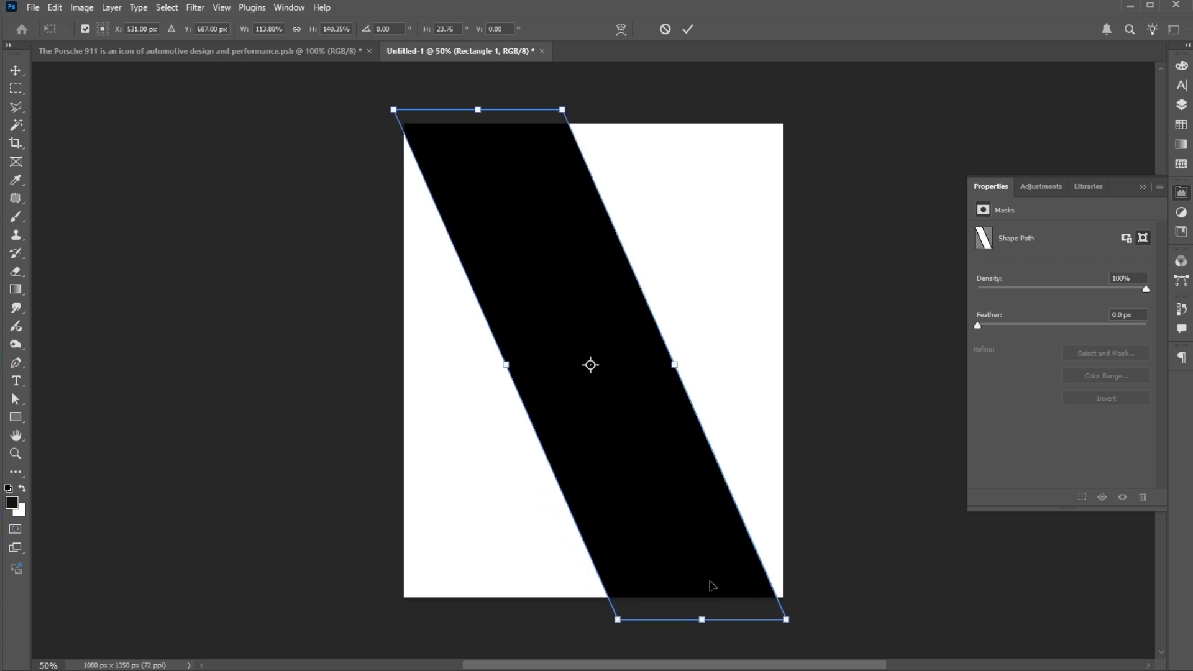
drag(478, 112, 489, 112)
key(Return)
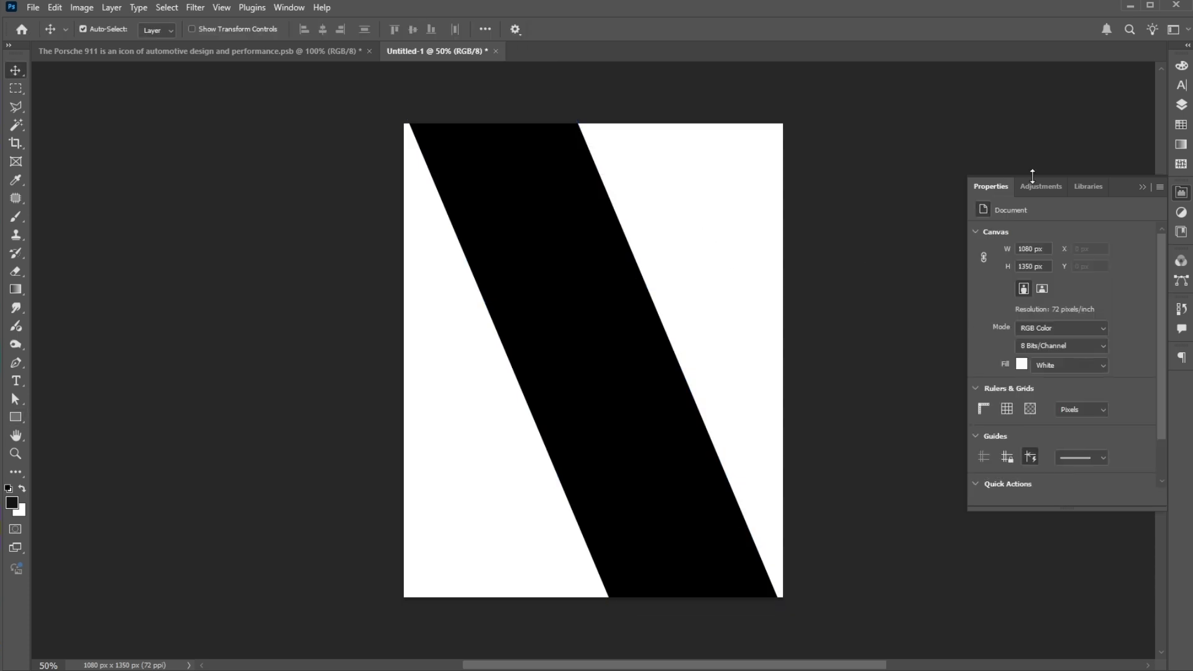
Step: Place the car image as an embedded layer and move it lower on the page
click(1141, 186)
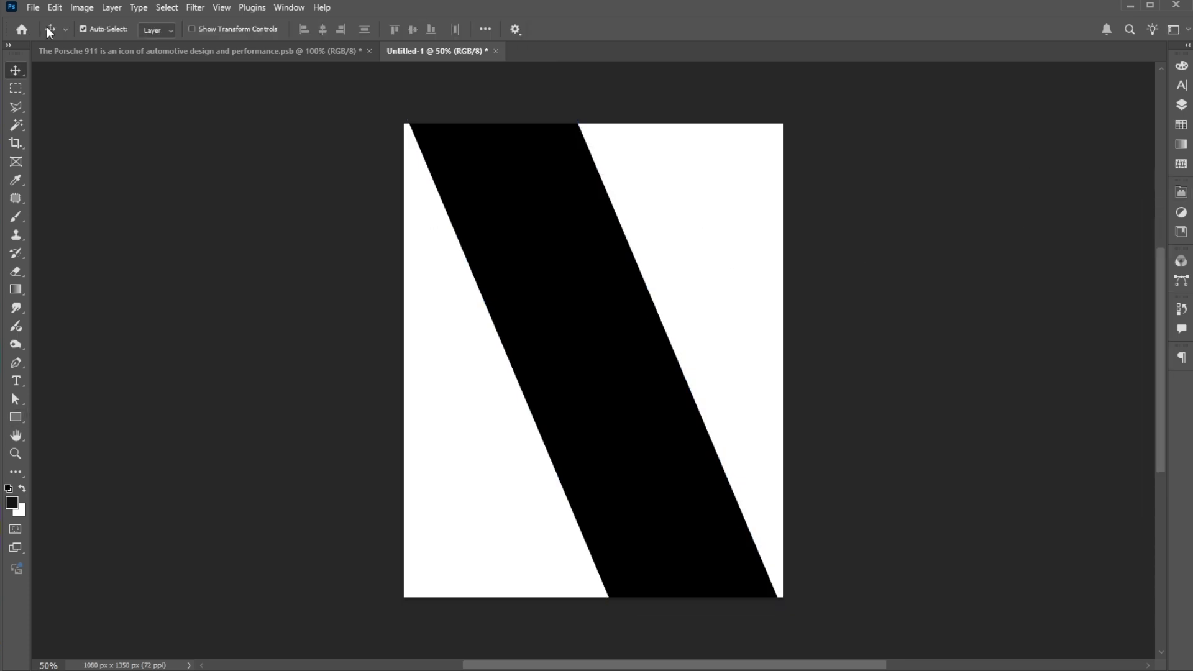
click(33, 8)
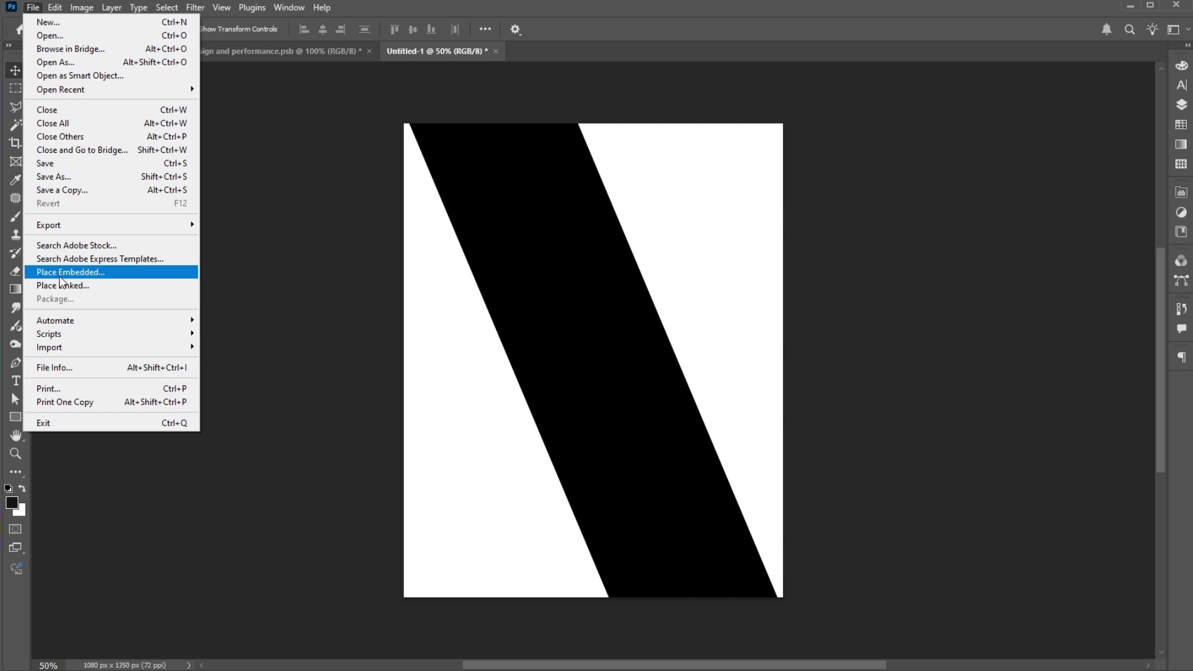
click(60, 276)
click(163, 96)
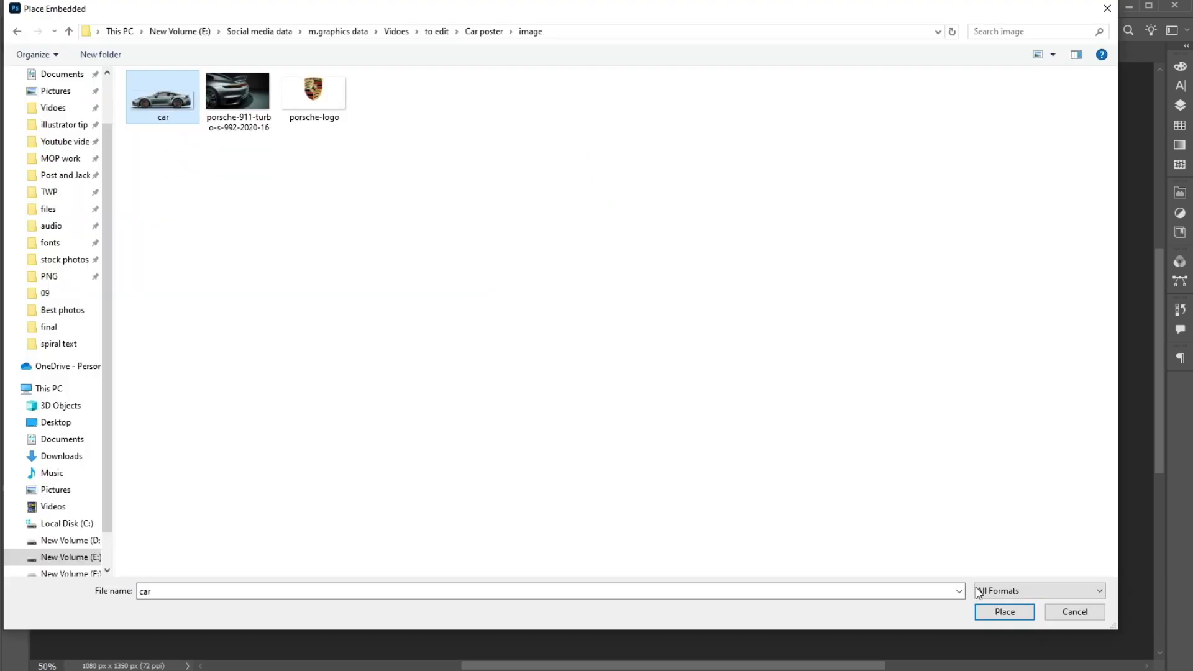
click(978, 615)
drag(674, 371, 676, 448)
key(Return)
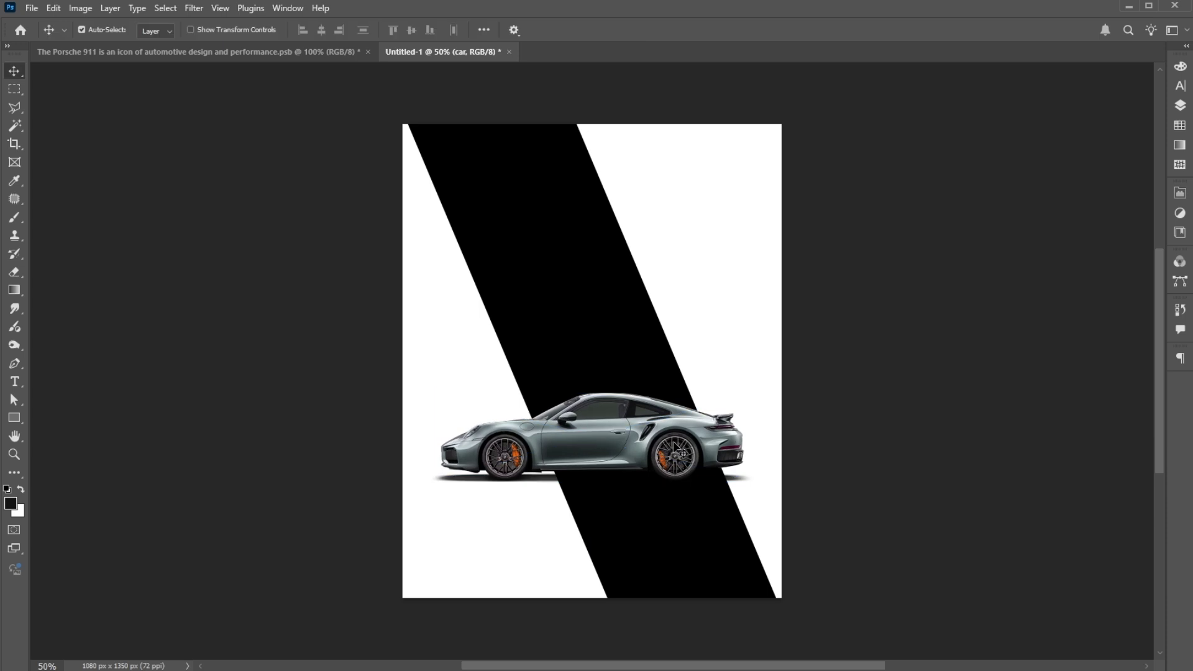
Step: Embed the porsche-911-turbo-s-992-2020-16 photo and move its layer beneath the car layer
click(31, 8)
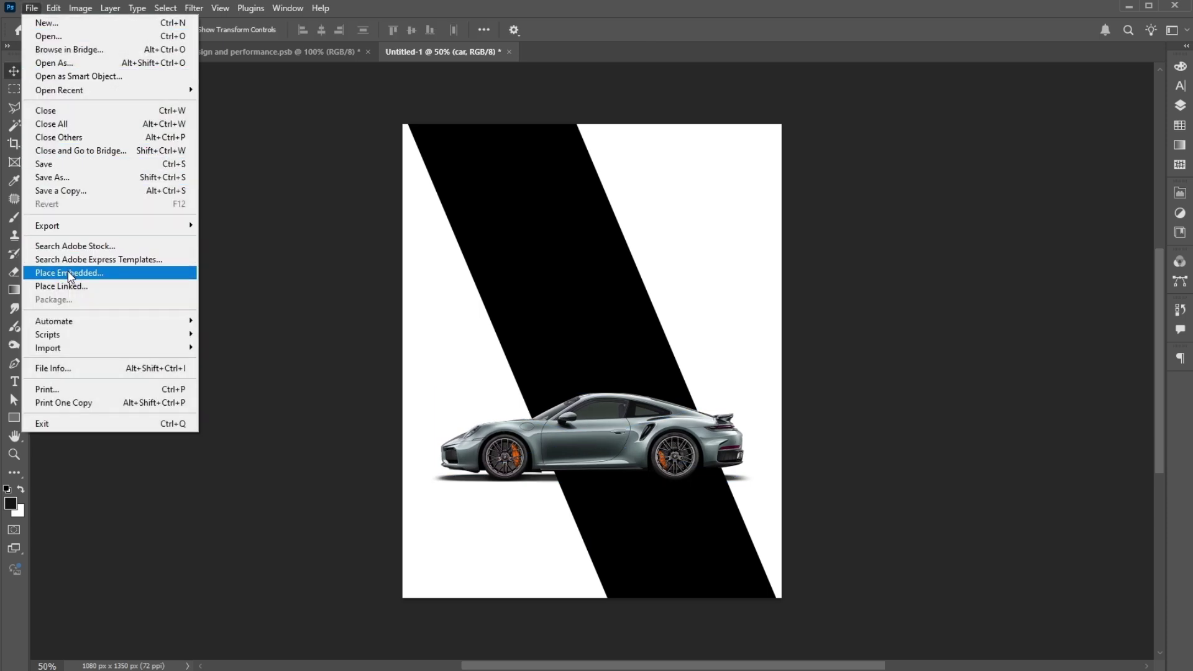
click(69, 273)
click(238, 93)
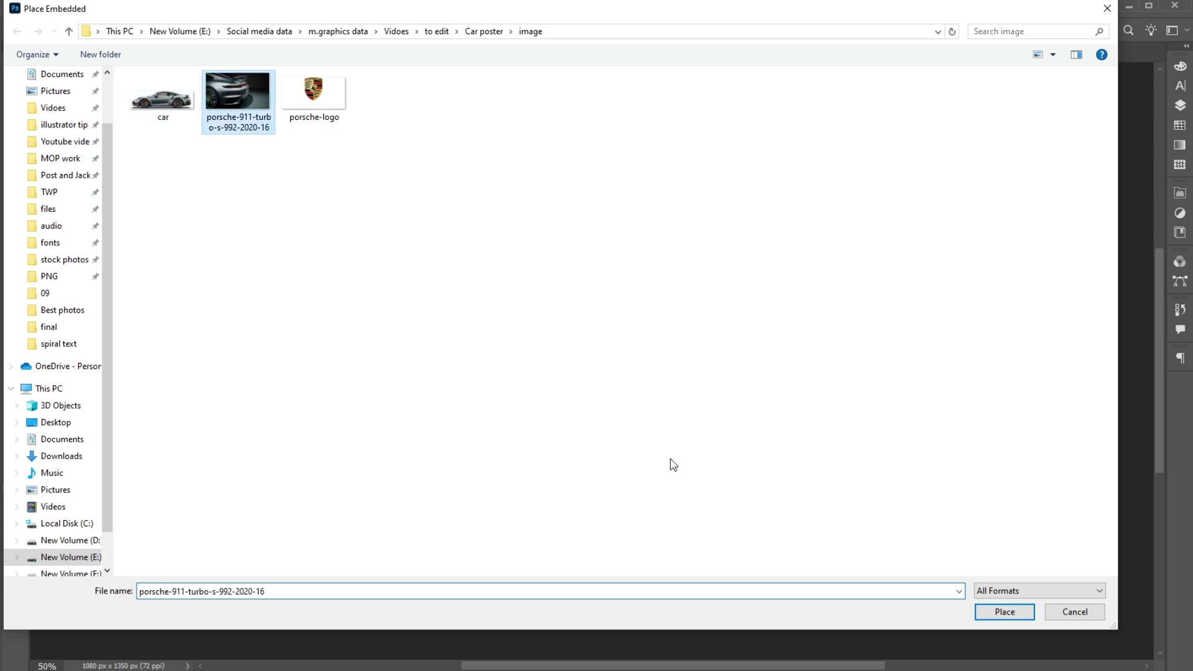
click(1004, 615)
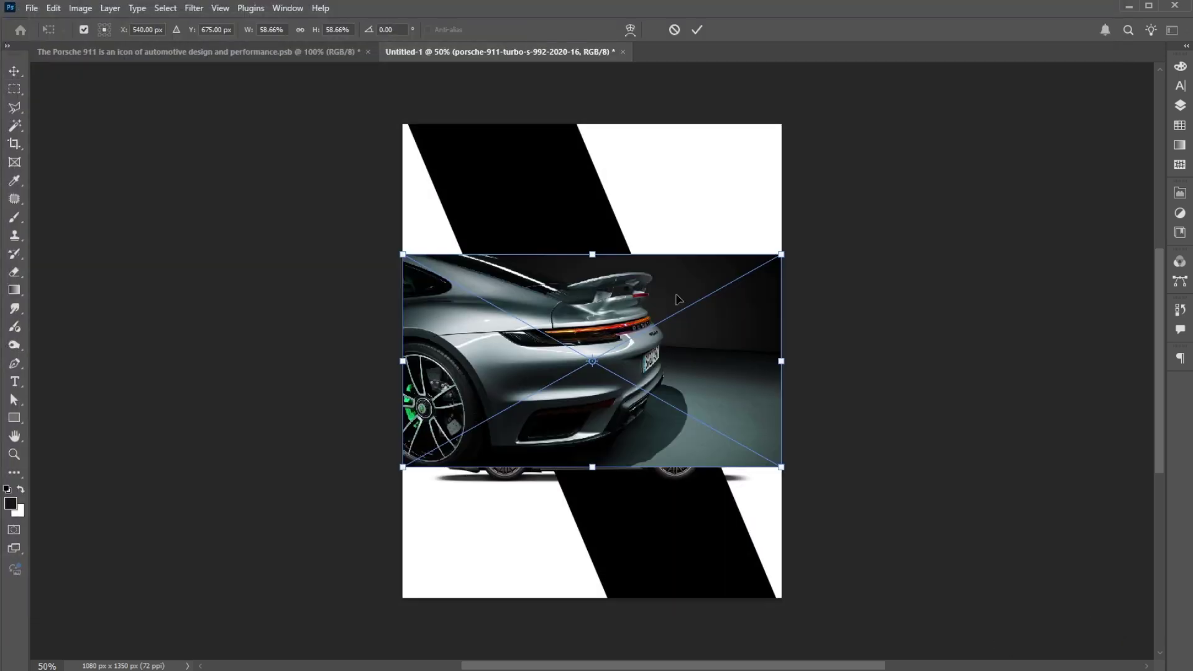
click(1181, 107)
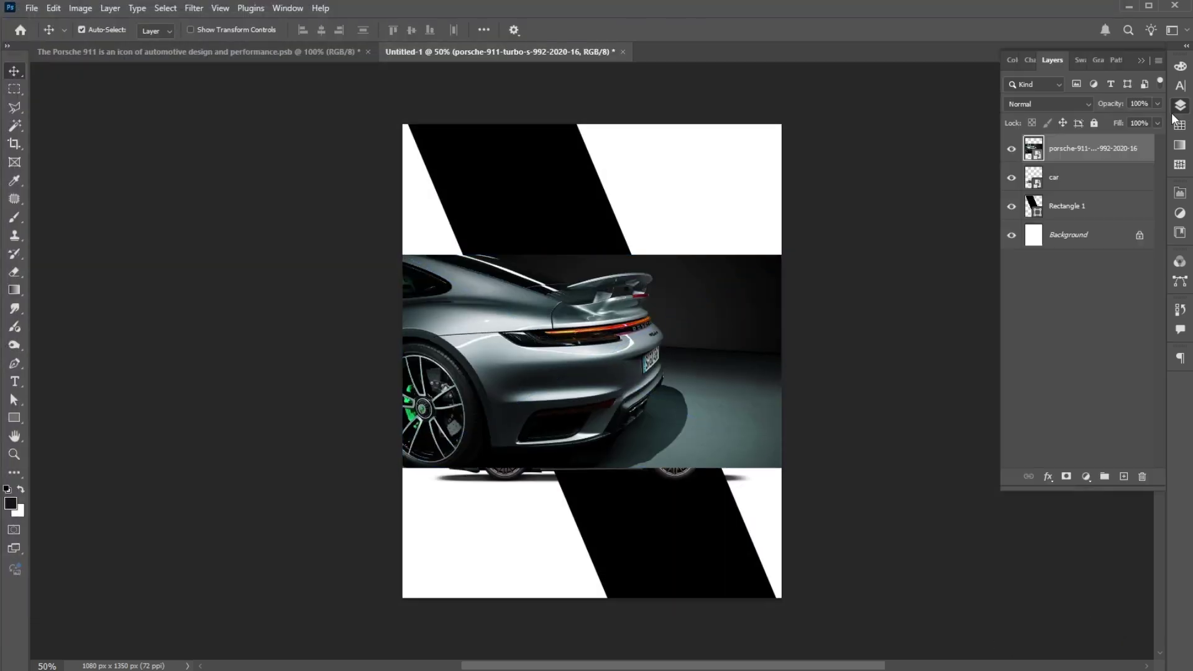
drag(1080, 156, 1076, 196)
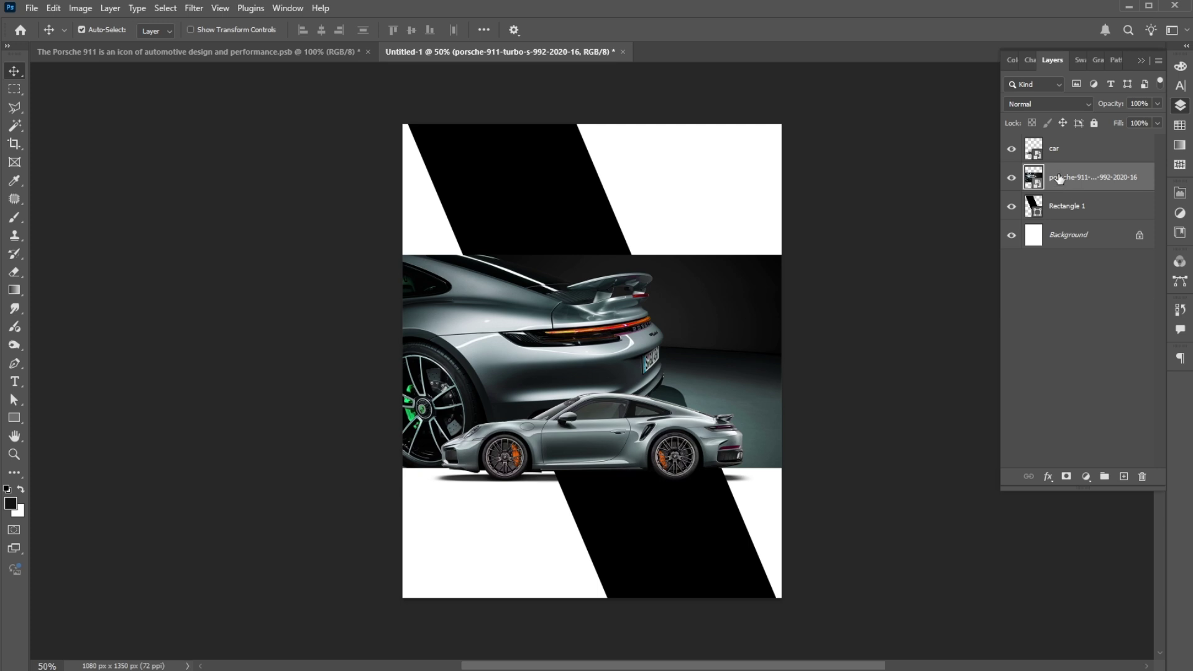
Step: Clip the rear close-up photo to the band, then scale it to about 88% and shift it up-left
right_click(1059, 179)
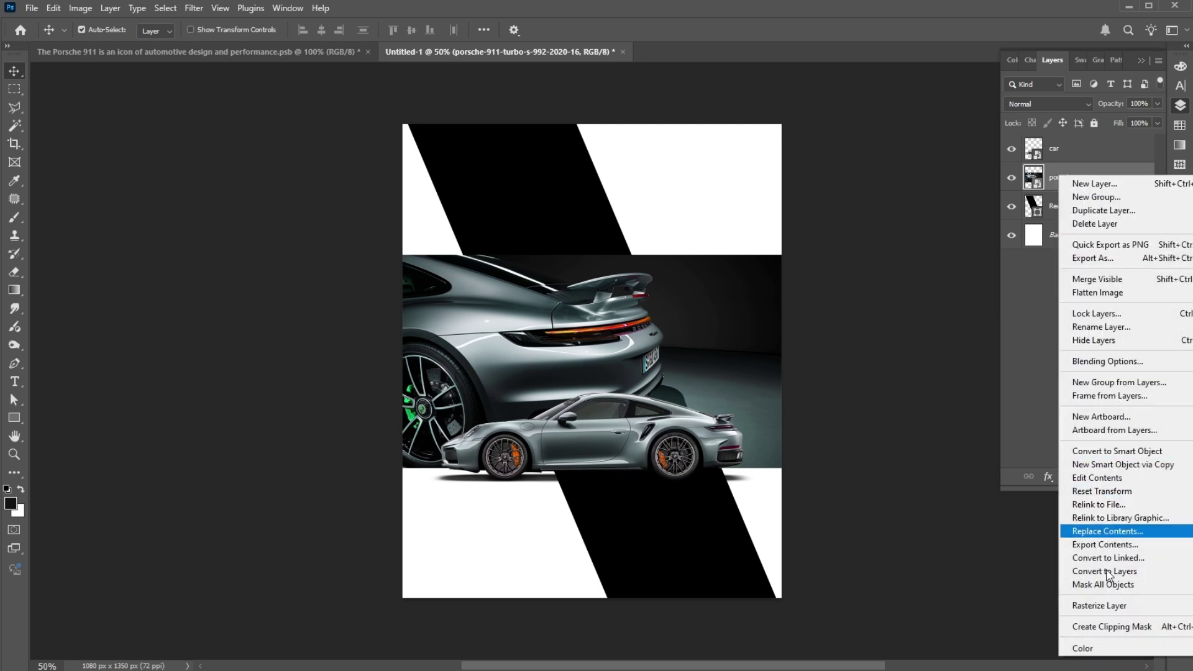
click(1105, 627)
key(ctrl+t)
drag(786, 256, 900, 187)
mouse_move(736, 279)
mouse_down()
mouse_move(735, 248)
mouse_move(736, 269)
mouse_up()
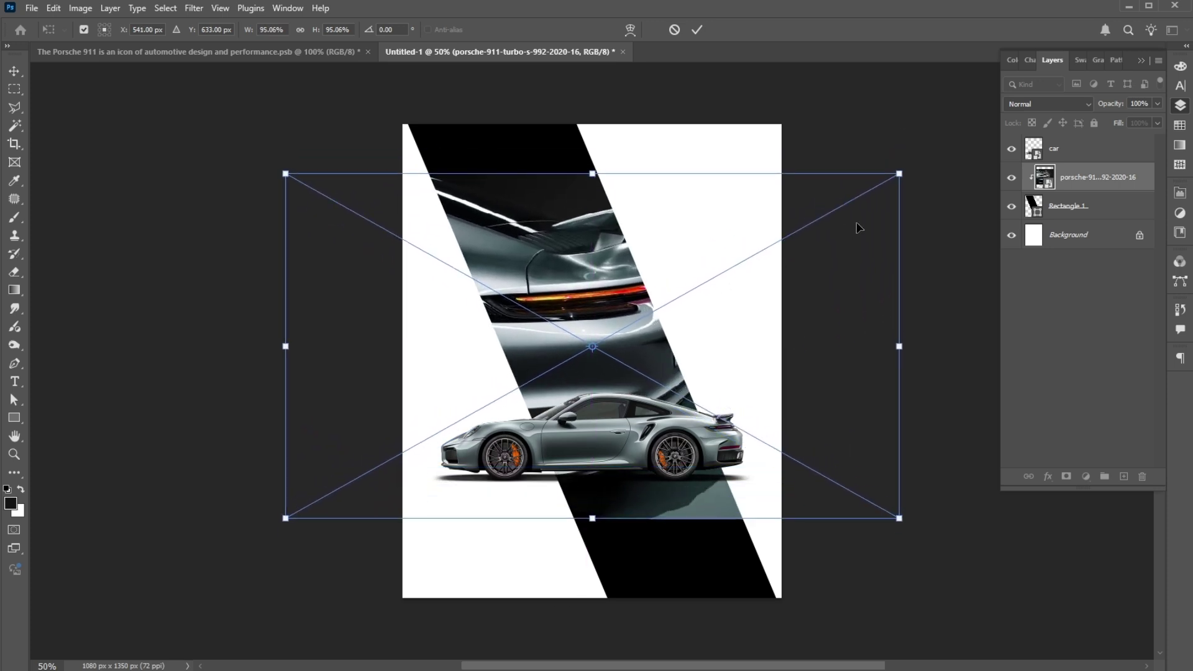
drag(895, 175, 877, 188)
mouse_move(842, 225)
mouse_down()
mouse_move(809, 236)
mouse_move(829, 233)
mouse_up()
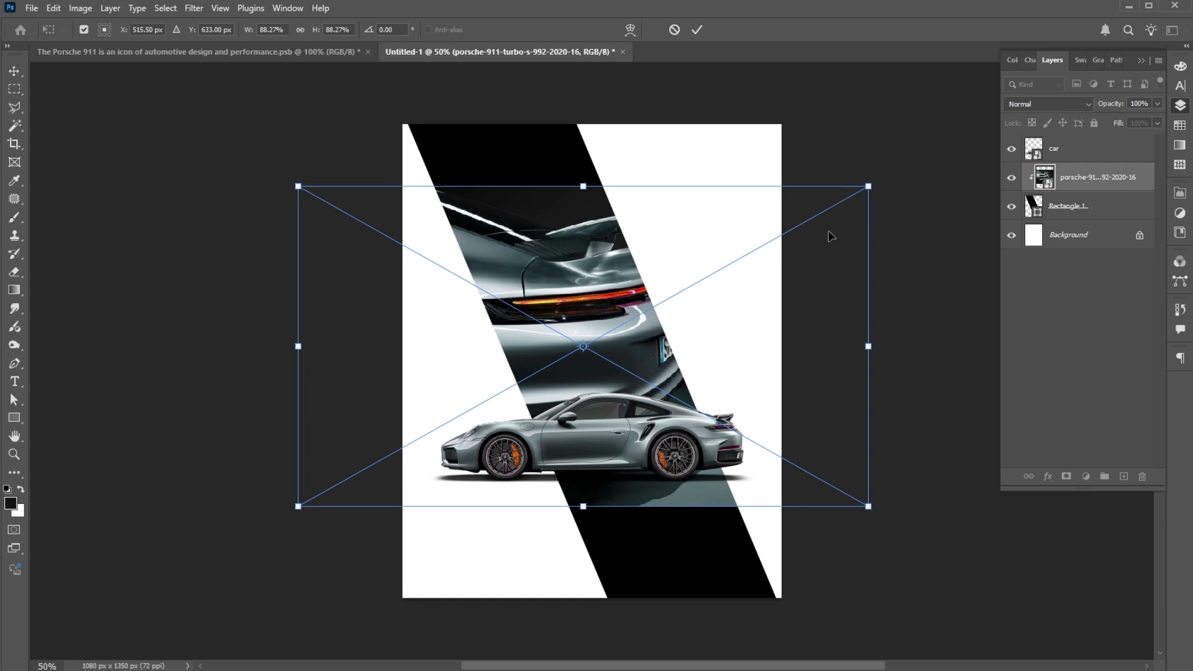
key(Return)
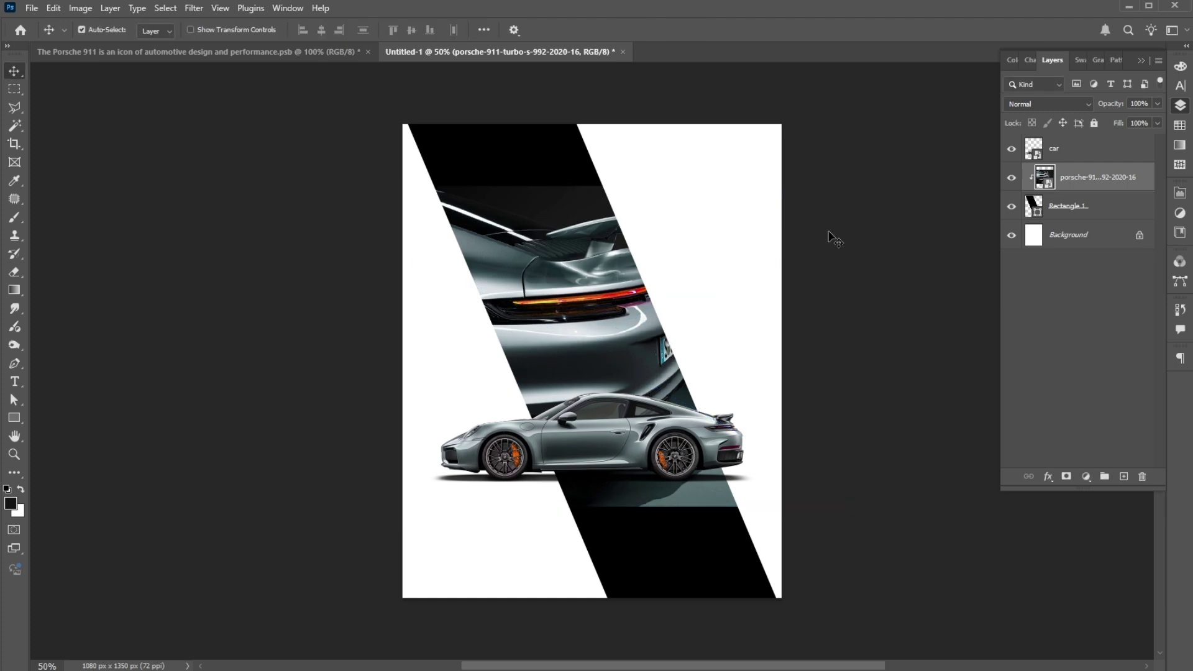
Step: Mask the photo layer and paint out its lower part with a 600 px soft black brush
click(1066, 477)
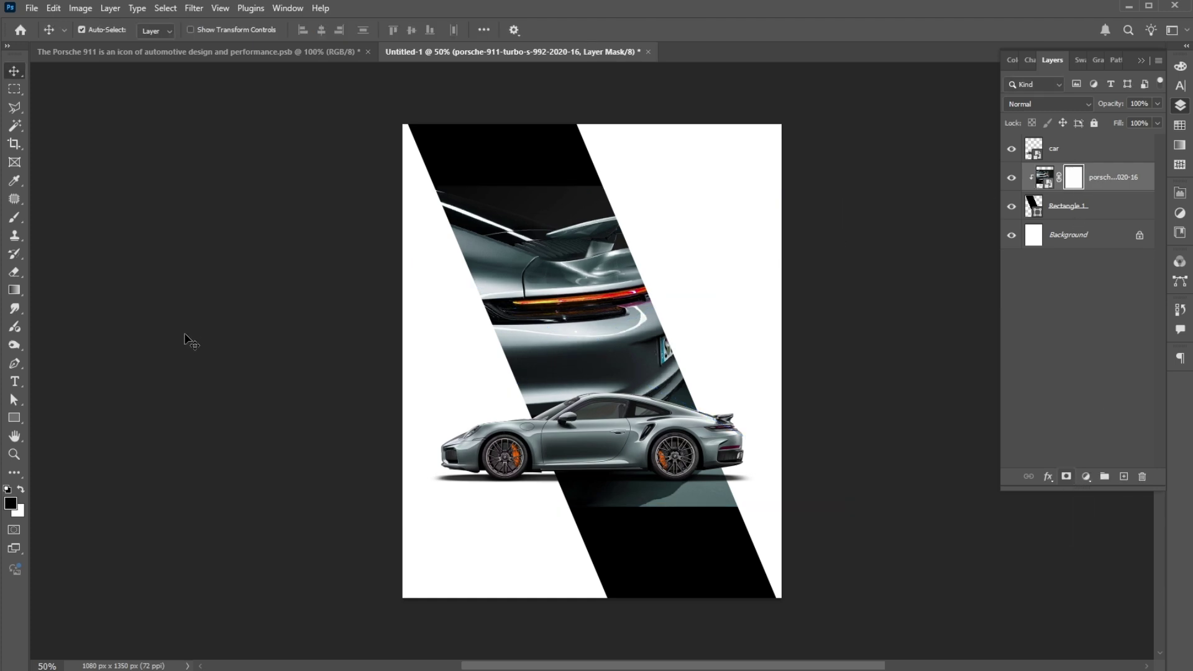
click(19, 217)
click(103, 30)
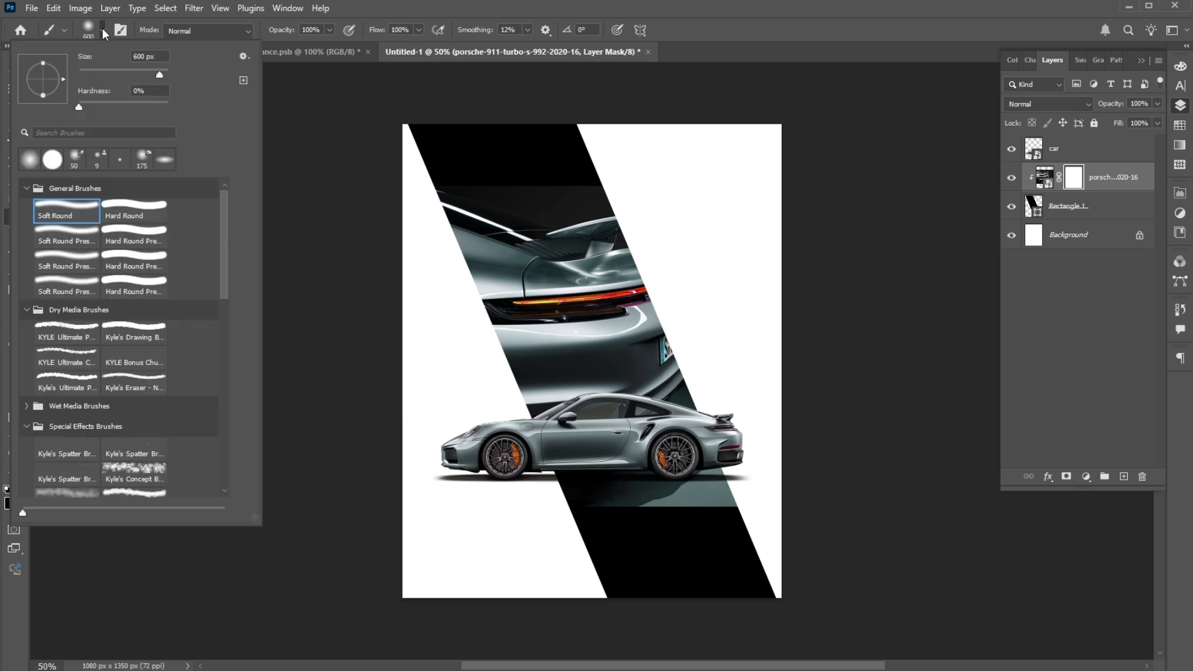
click(101, 29)
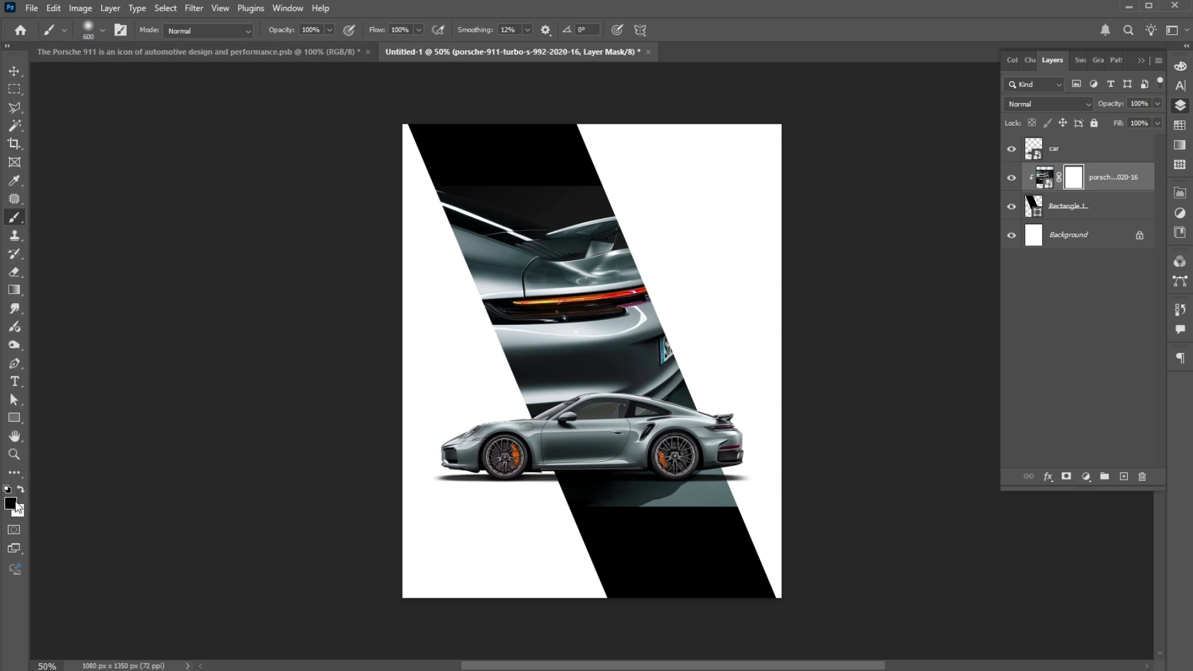
drag(493, 519, 825, 519)
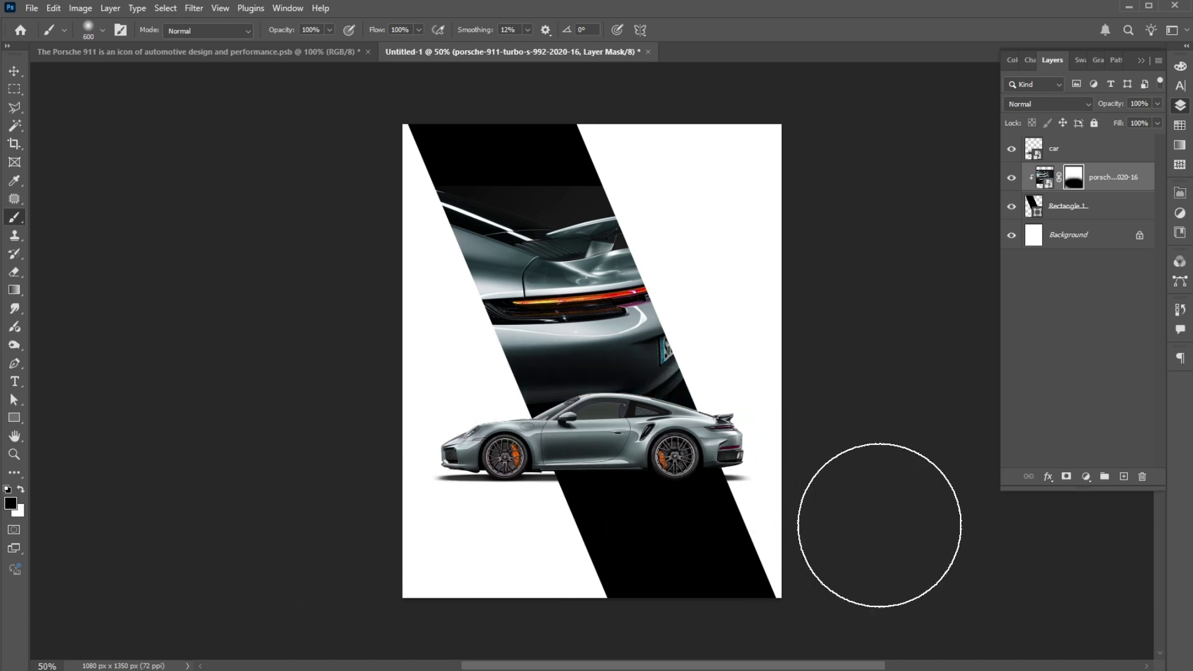
Step: Embed the porsche-logo image, shrink it and position it at the top of the band
key(v)
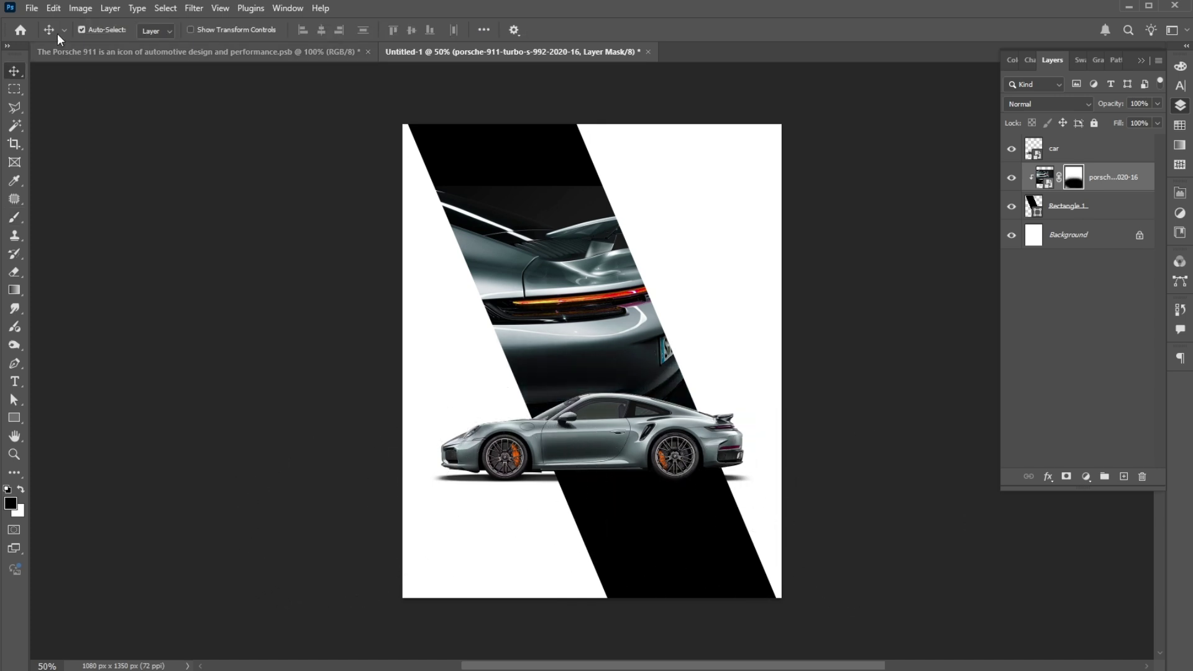
click(30, 10)
click(69, 271)
click(313, 93)
click(994, 613)
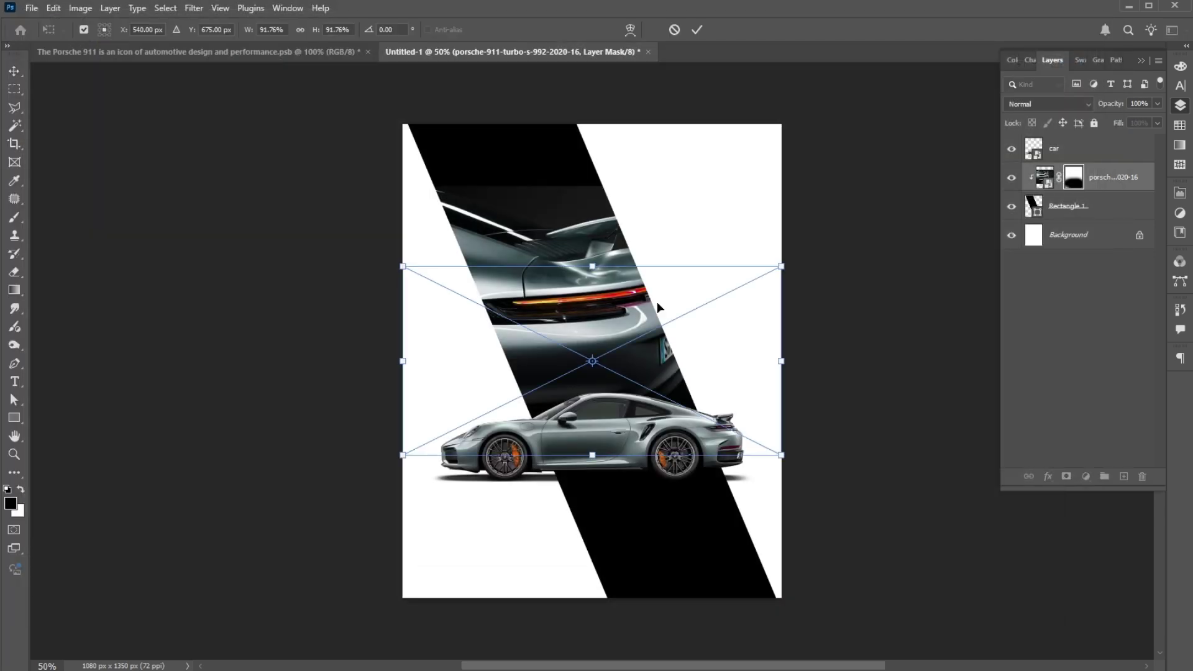
drag(708, 286, 535, 161)
key(Return)
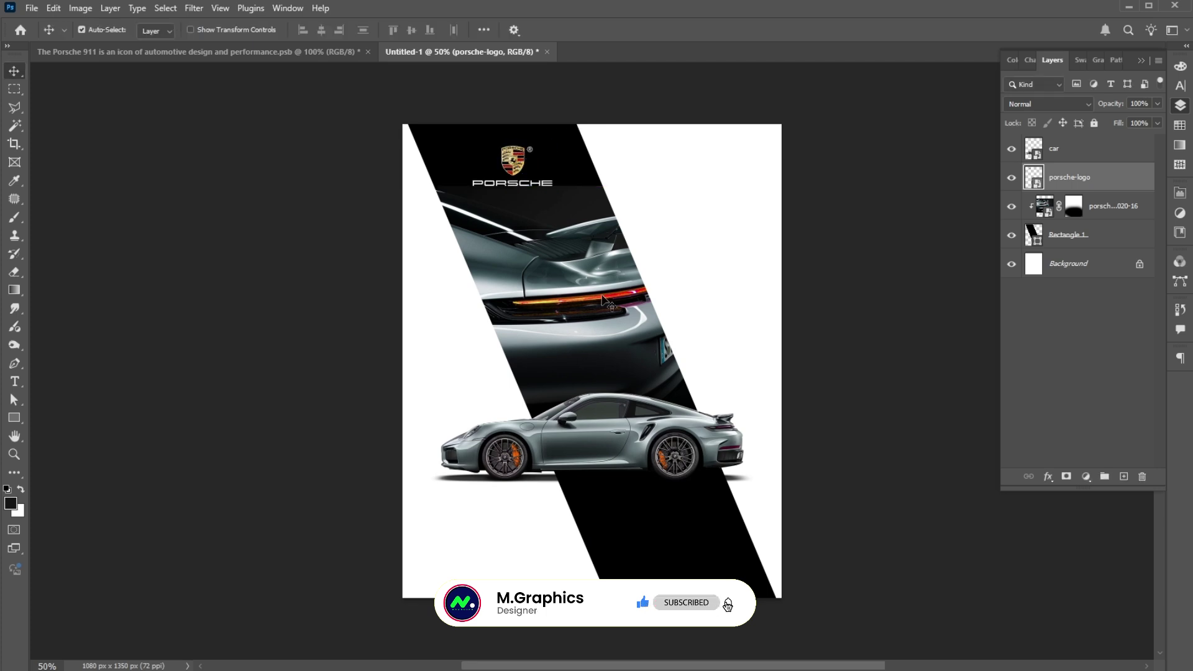
Step: Type PORSCHE at the poster's top right and set its font to Gobold Bold
click(15, 381)
click(668, 214)
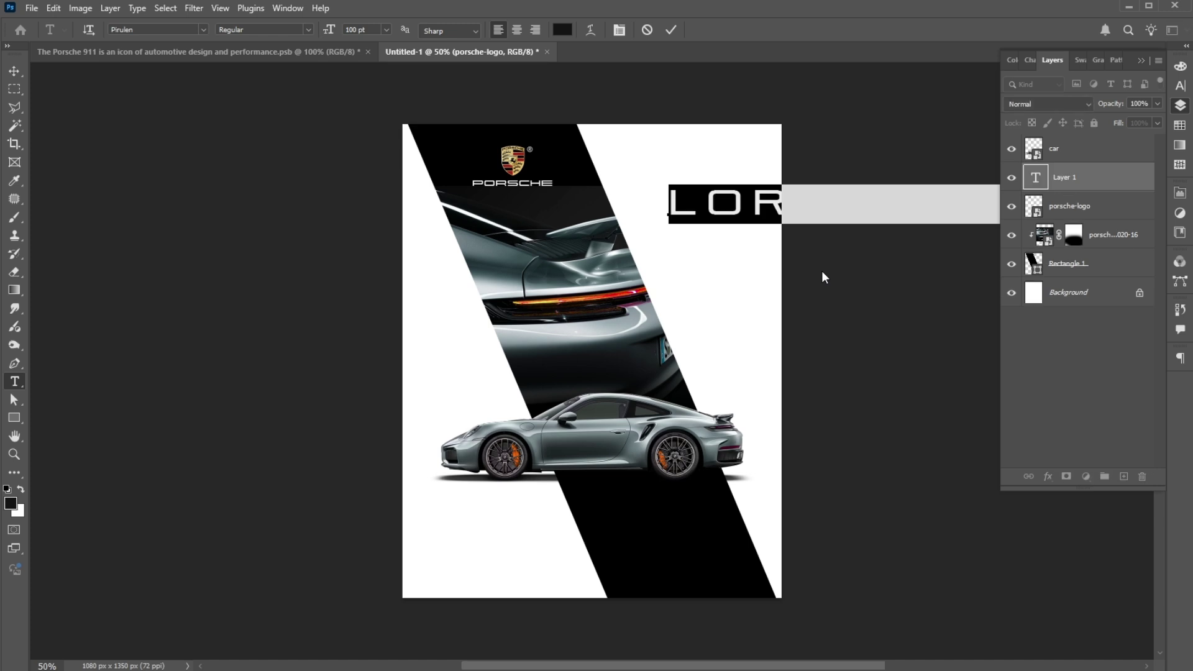
text(PORSCHE)
key(ctrl+a)
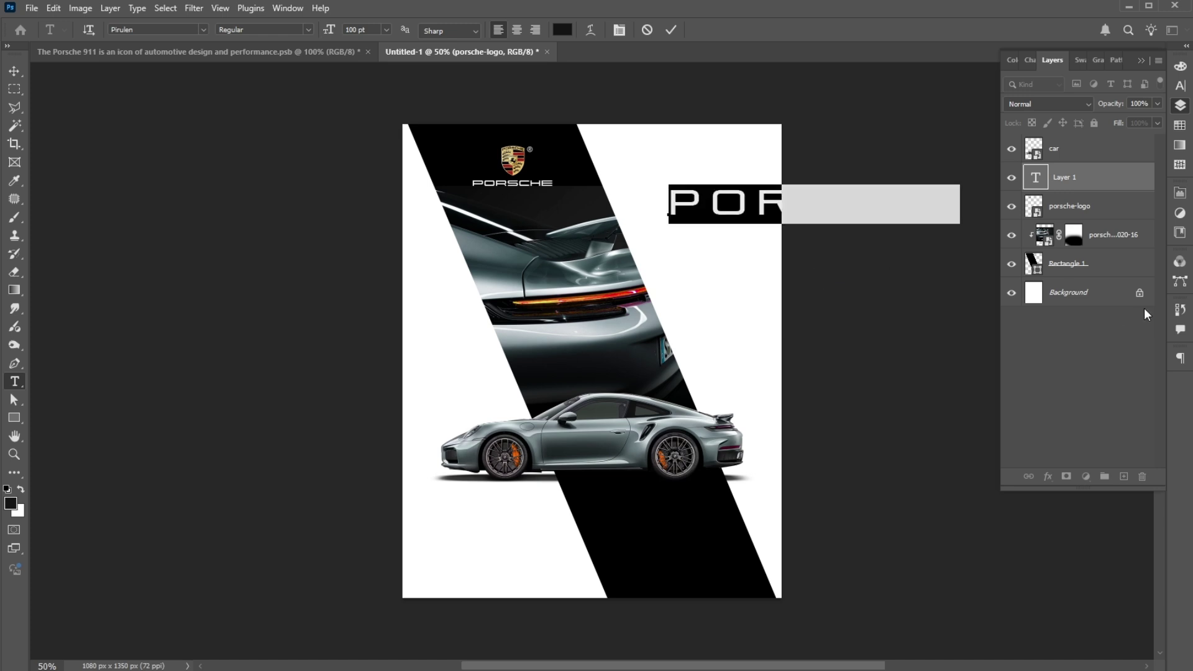
click(161, 30)
text(Gobold Bold)
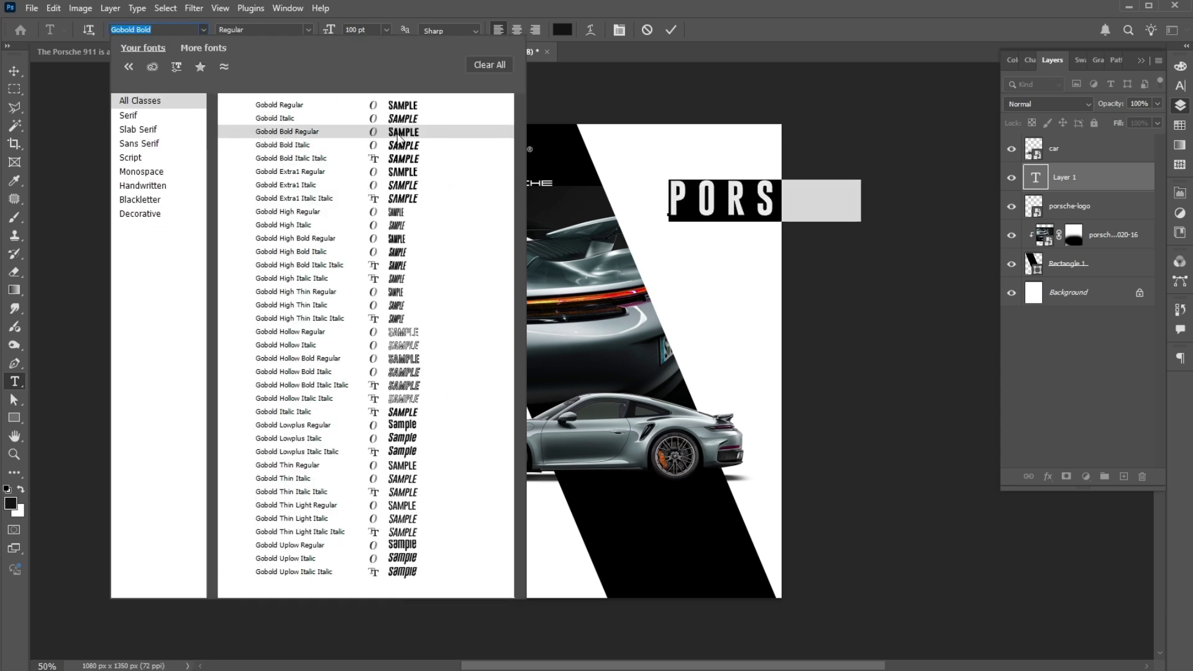
click(398, 139)
click(13, 70)
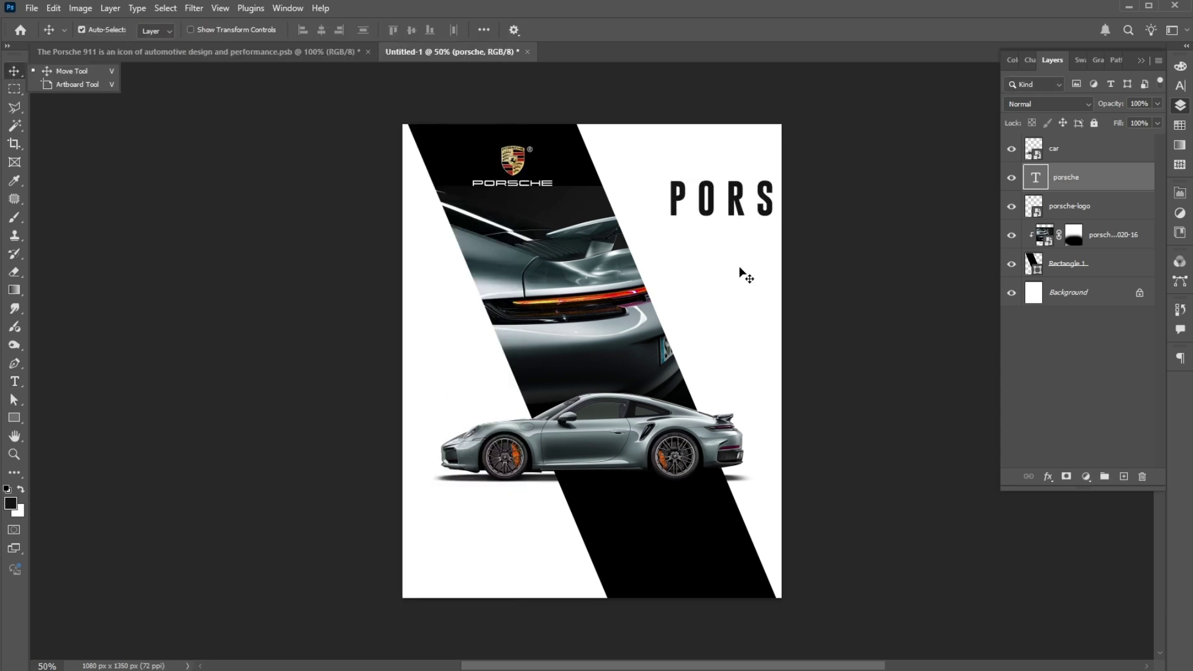
Step: Set the PORSCHE text's tracking to 0 in the Character panel
click(1180, 85)
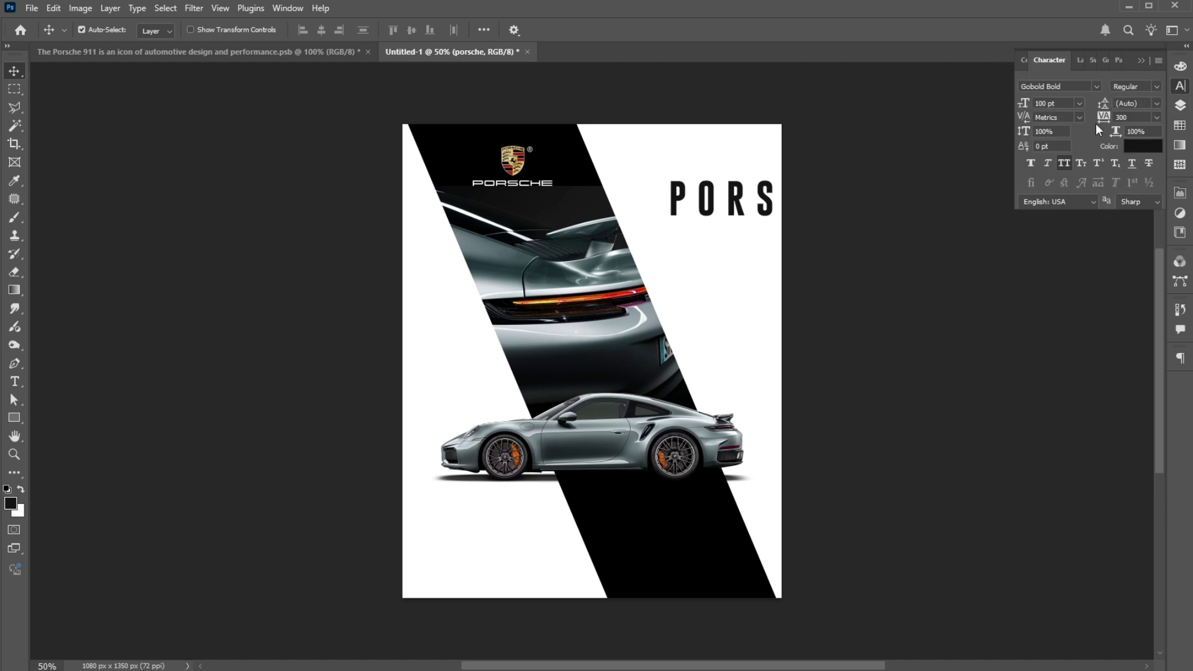
double_click(1088, 116)
text(0)
key(Return)
Step: Rotate PORSCHE vertical along the right edge and Alt-drag a copy to the left edge
key(ctrl+t)
drag(817, 173, 769, 319)
drag(746, 252, 667, 497)
drag(749, 343, 762, 334)
key(Return)
drag(770, 292, 463, 414)
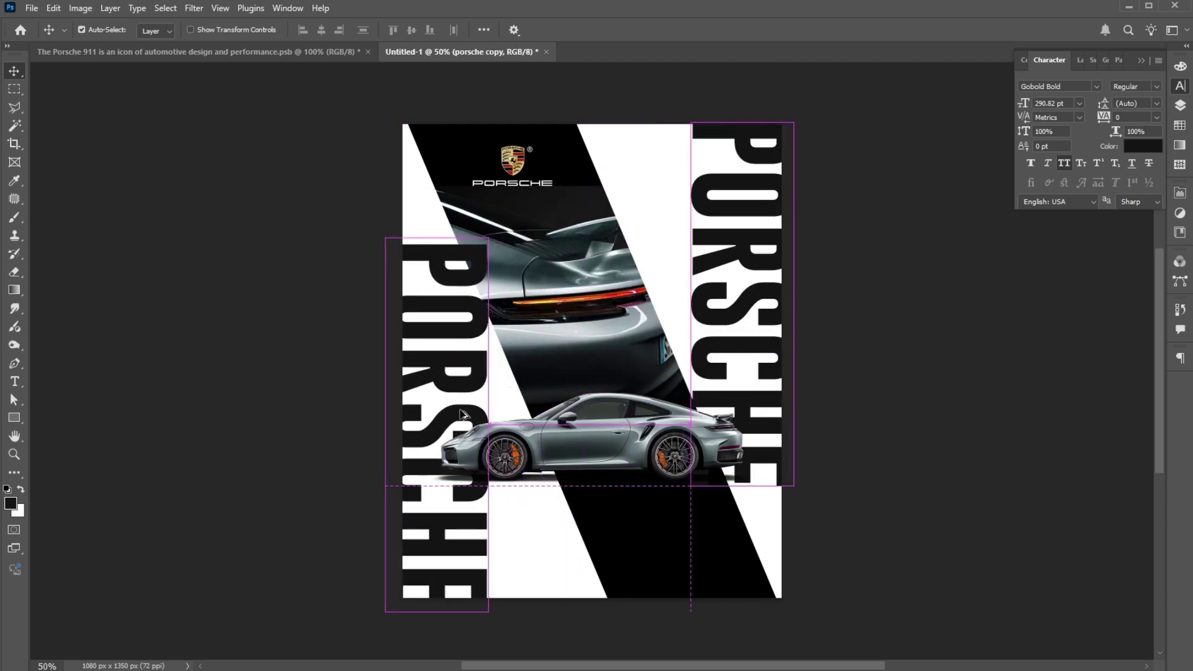
Step: Move both PORSCHE text layers below the diagonal band in the Layers panel
click(1179, 106)
click(1117, 207)
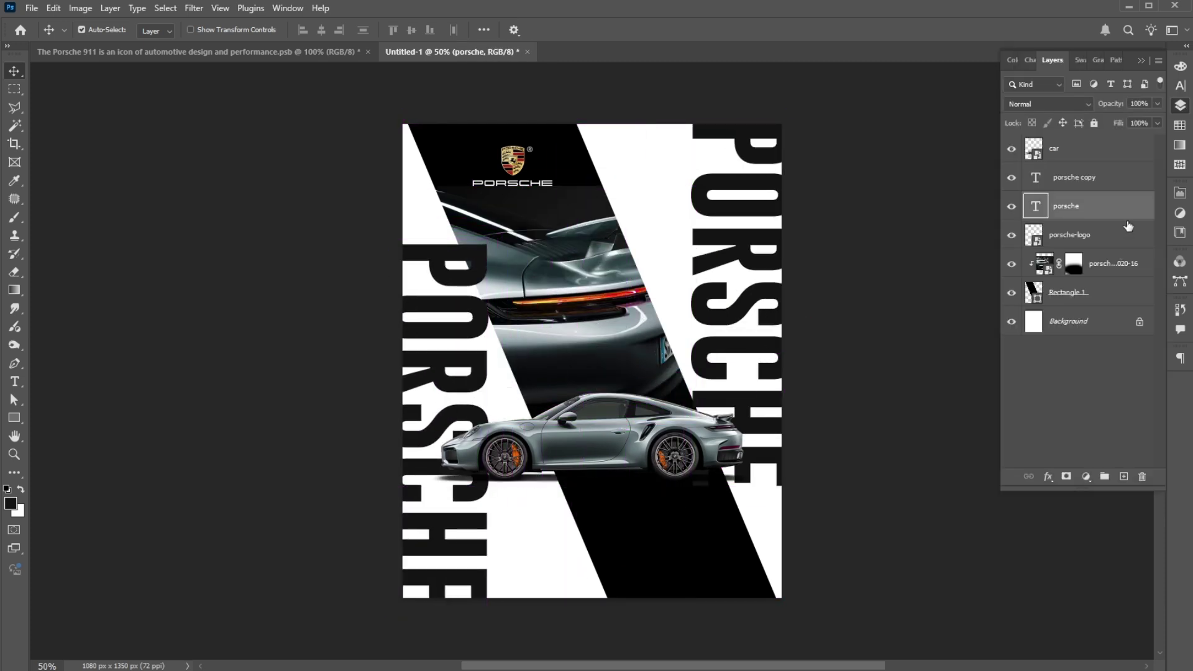
shift+click(1127, 182)
drag(1079, 184, 1084, 306)
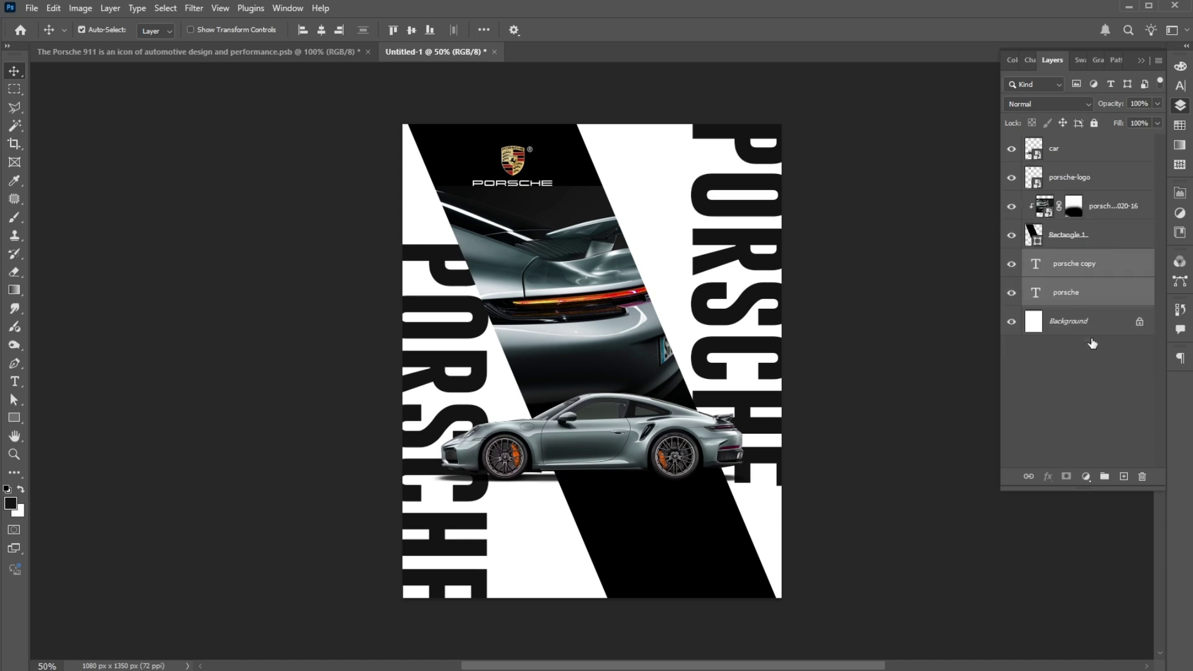
Step: Set the opacity of both porsche and porsche copy layers to 20%
click(1087, 382)
drag(1095, 265, 1101, 292)
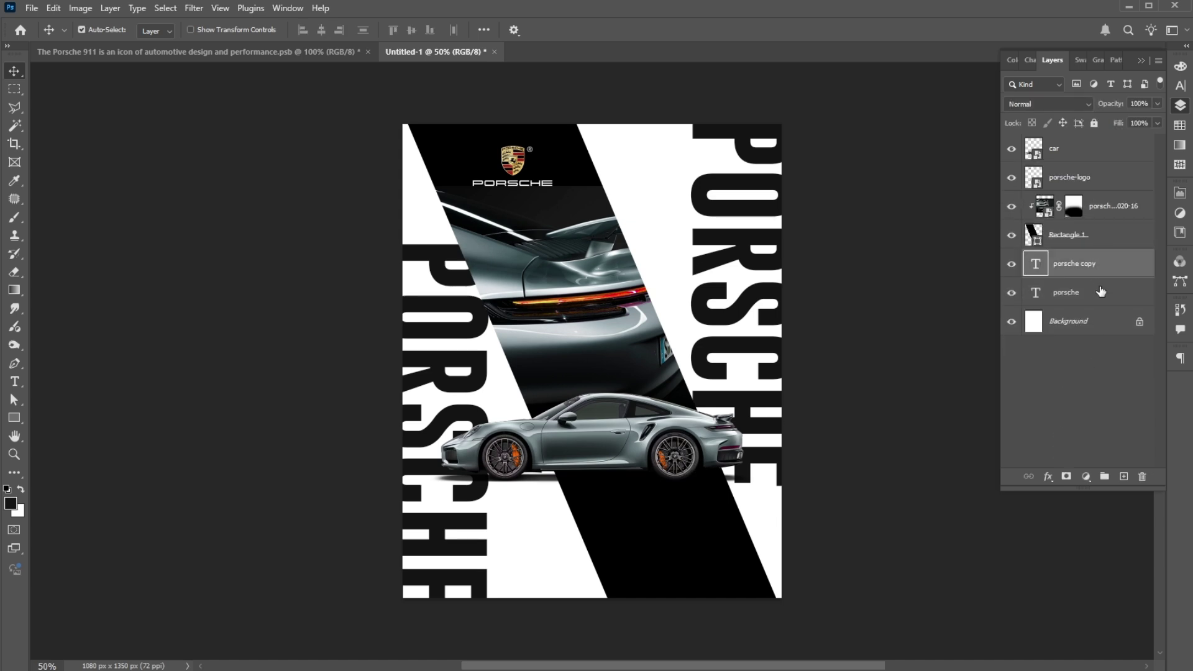
key(alt+bracketleft)
click(1143, 103)
text(2)
key(Return)
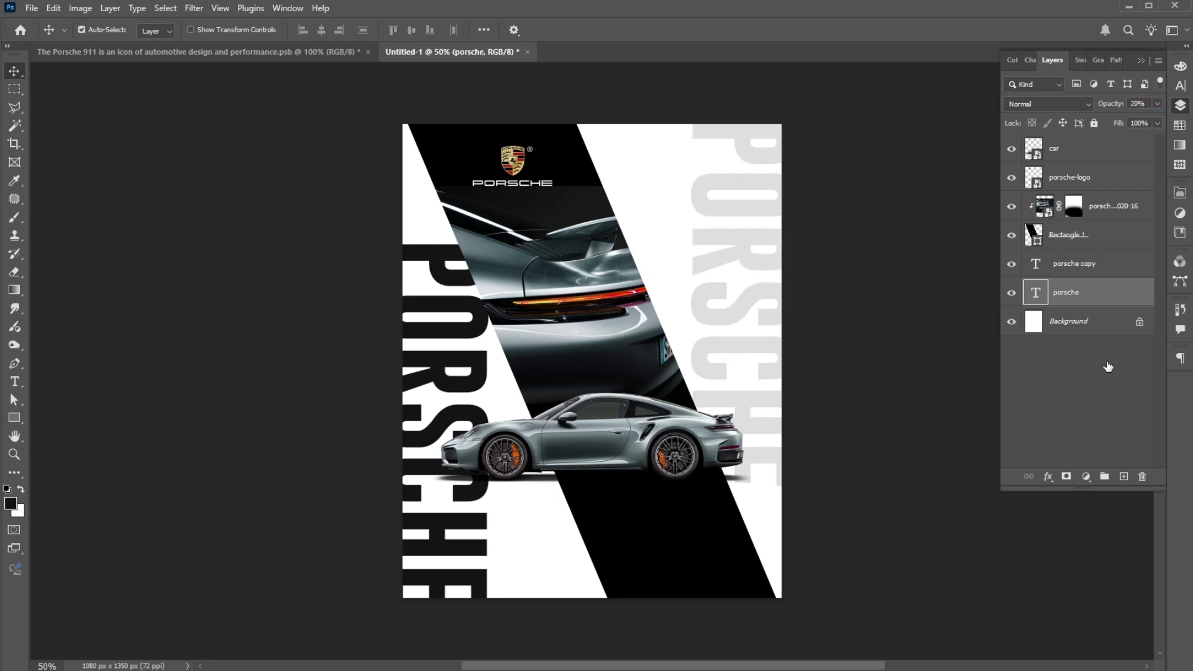
ctrl+click(1079, 292)
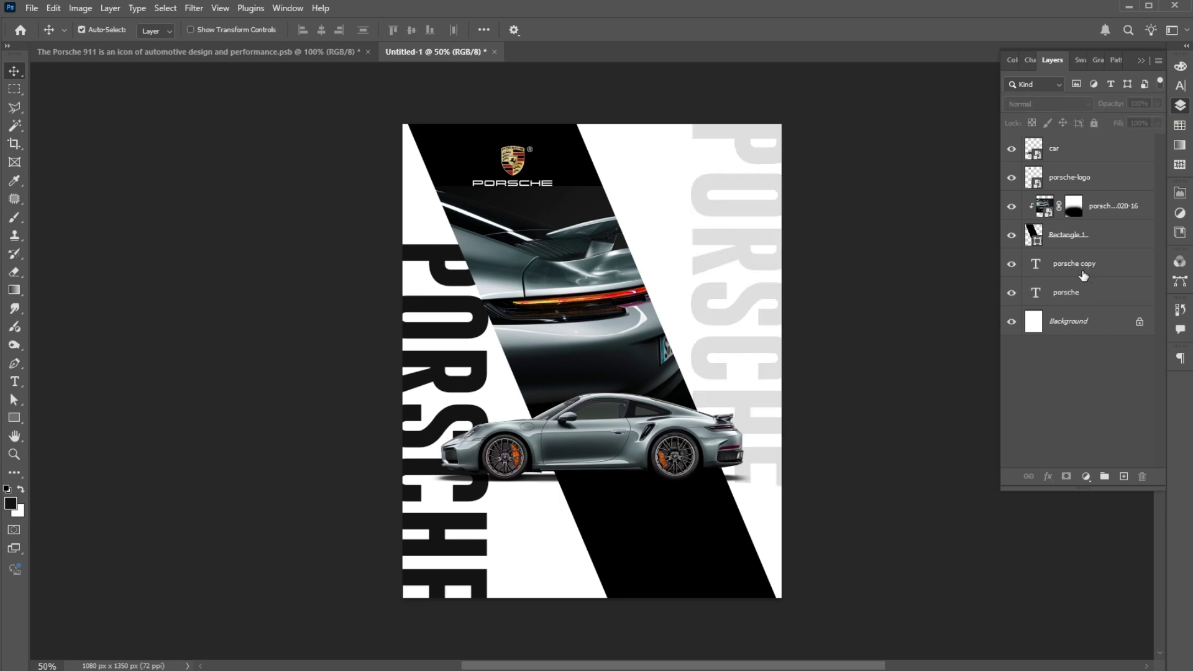
click(1083, 276)
key(2)
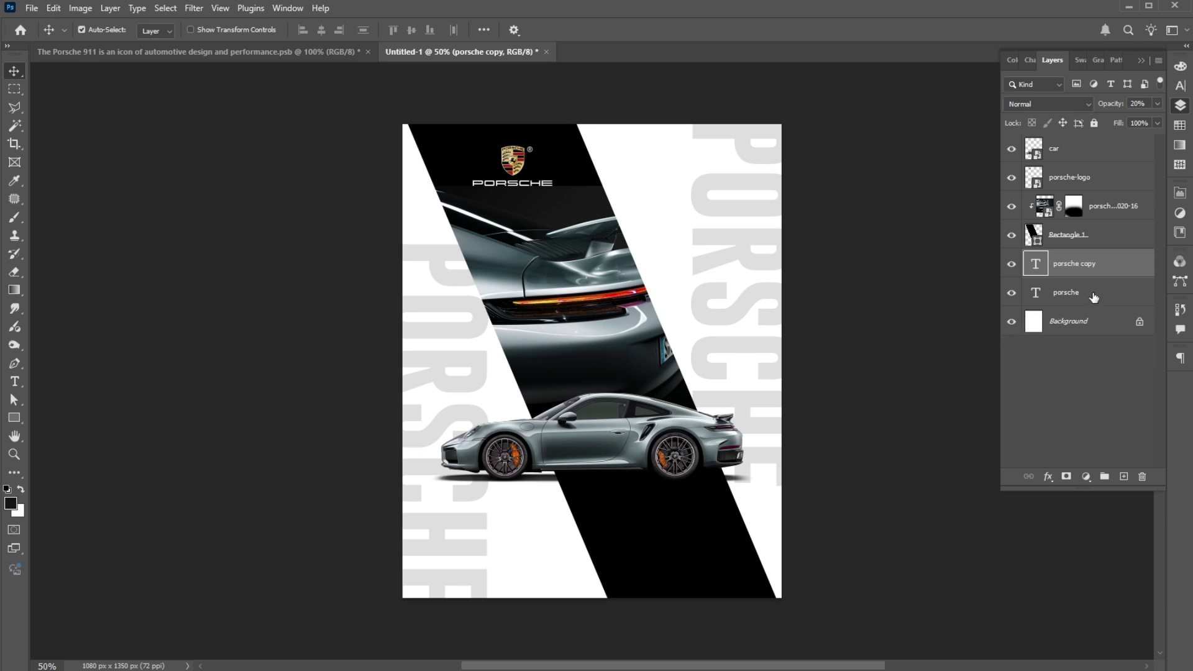
Step: Mask both PORSCHE layers with a soft black brush, fading the left word's bottom and right word's top
click(1064, 476)
click(14, 217)
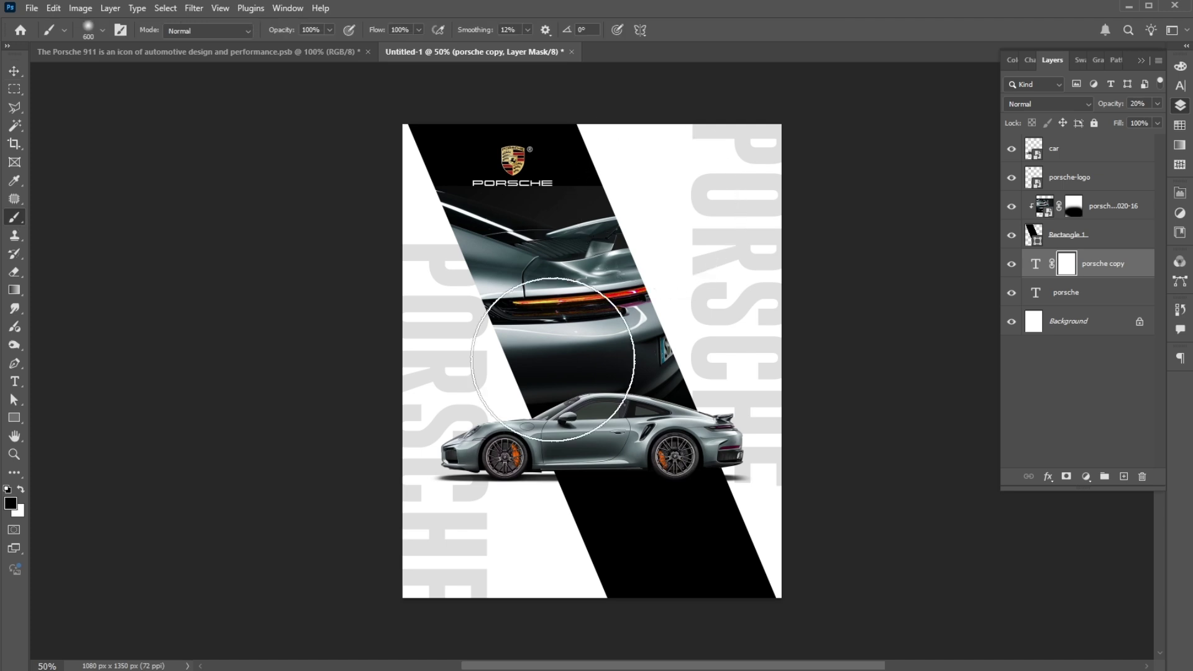
drag(511, 639, 511, 662)
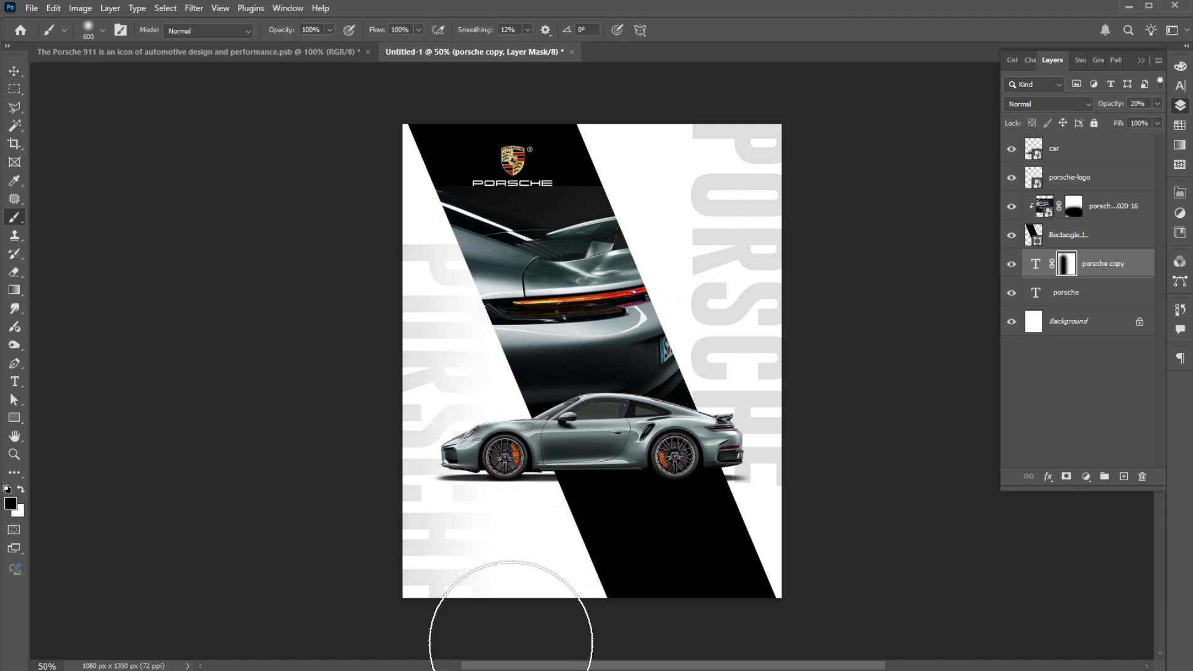
click(1093, 291)
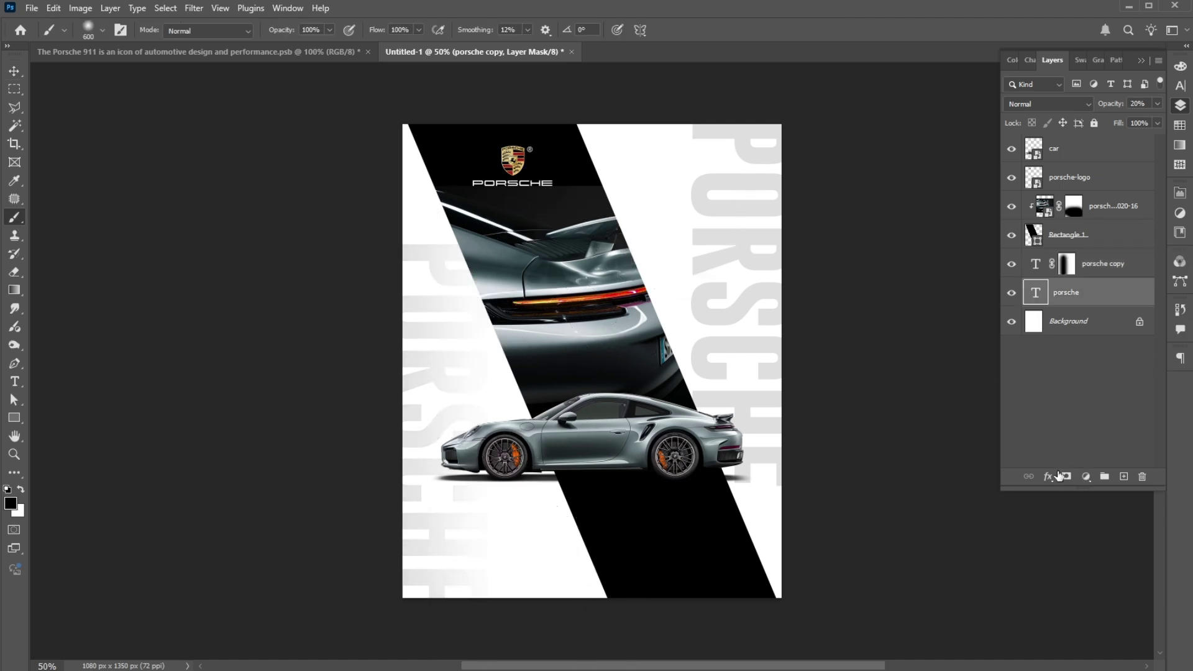
click(1066, 478)
drag(684, 85, 708, 572)
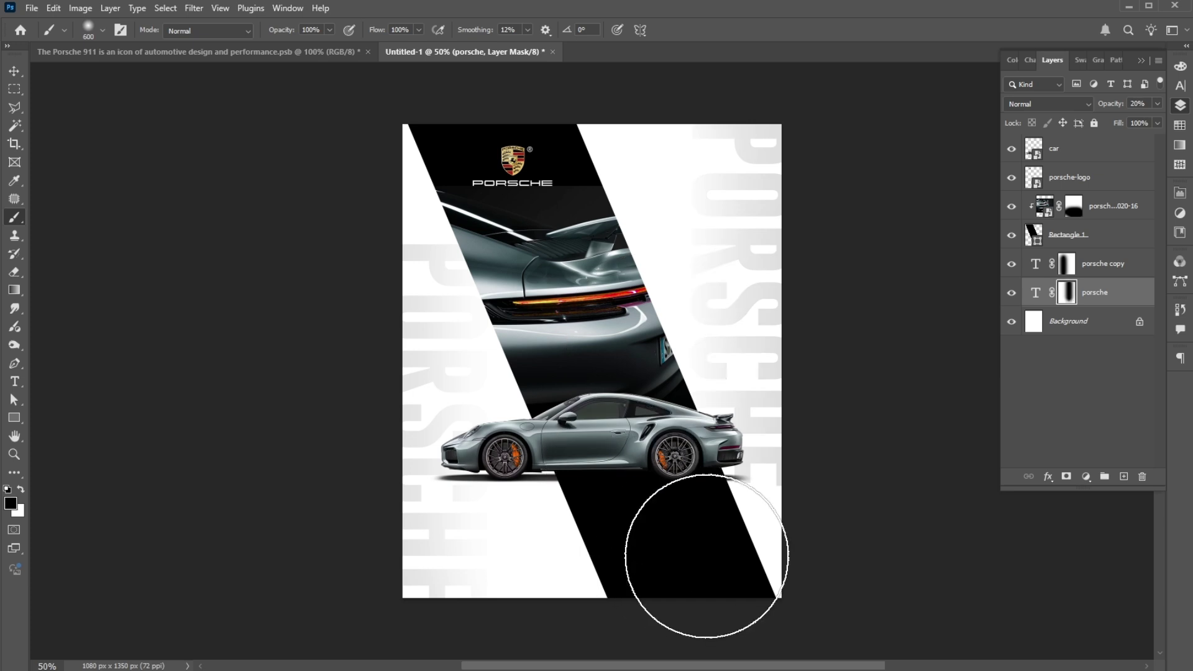
key(v)
click(912, 385)
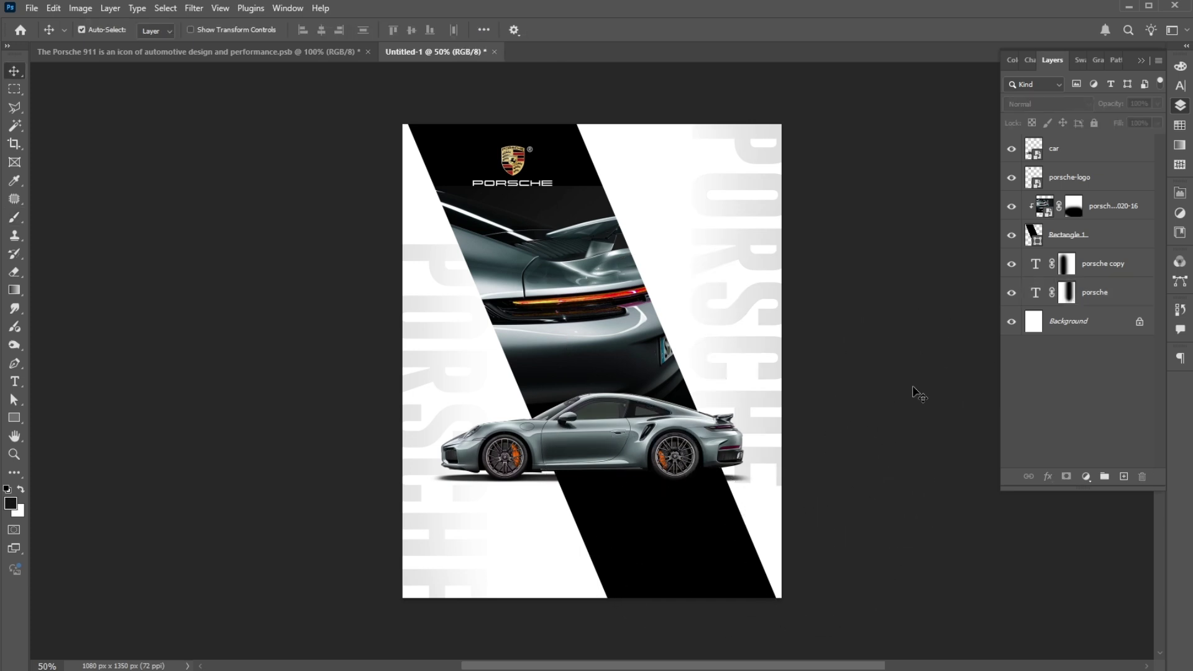
Step: Drag the PORSCHE 911 text block from the psb document into the poster and centre it horizontally
click(203, 49)
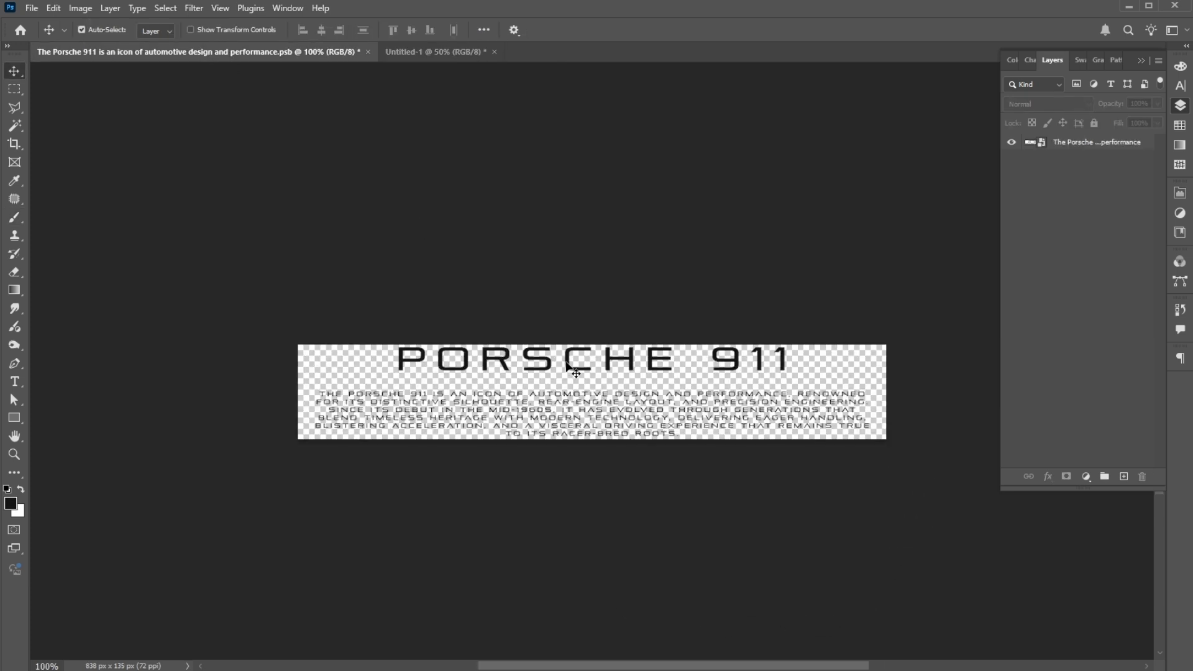
drag(412, 203, 567, 319)
drag(547, 366, 596, 553)
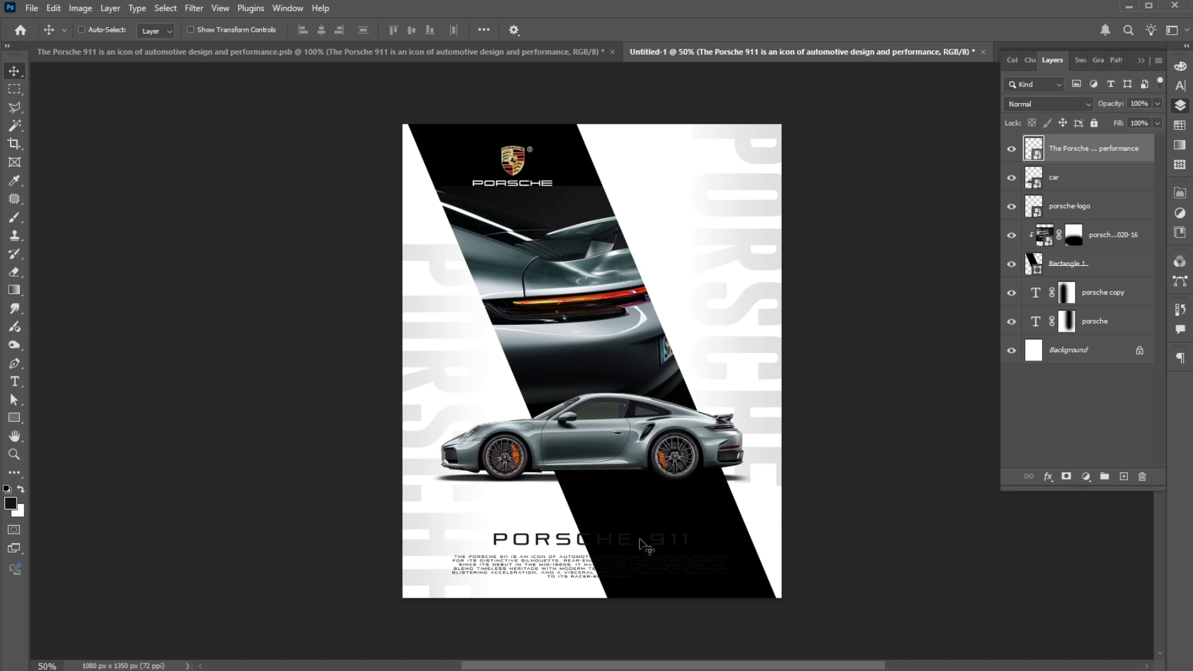
key(ctrl+a)
click(303, 30)
click(321, 30)
key(ctrl)
key(ctrl+d)
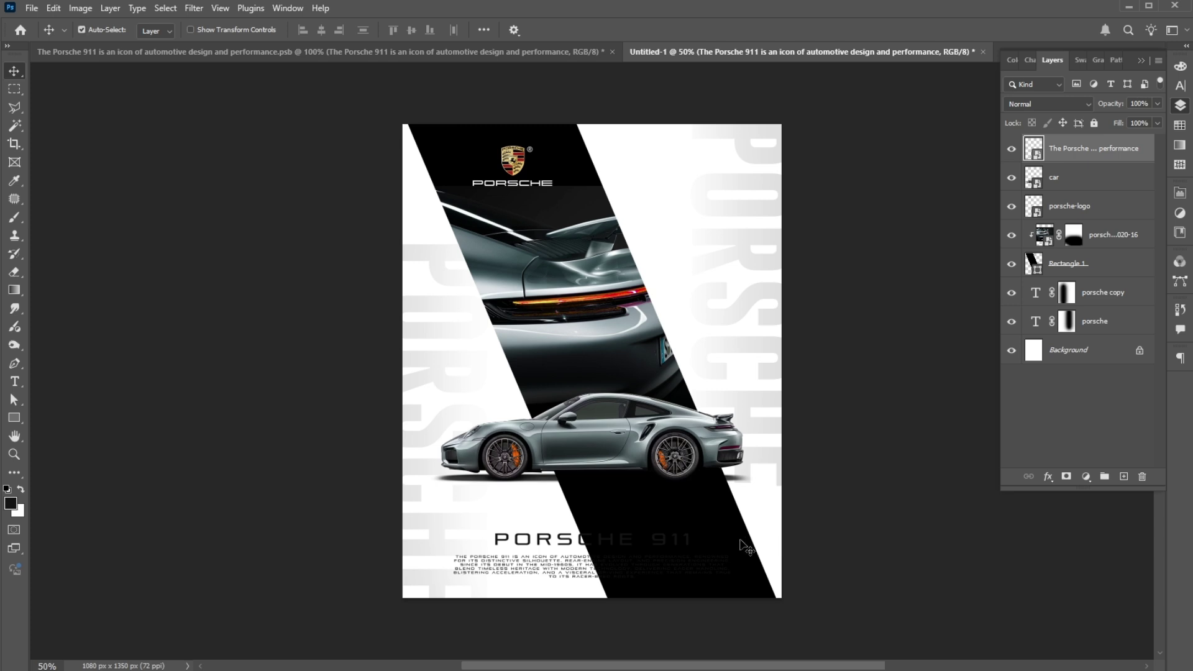
Step: Scale the PORSCHE 911 caption down to about 83% and raise it slightly
key(ctrl+t)
drag(730, 533, 675, 534)
key(Return)
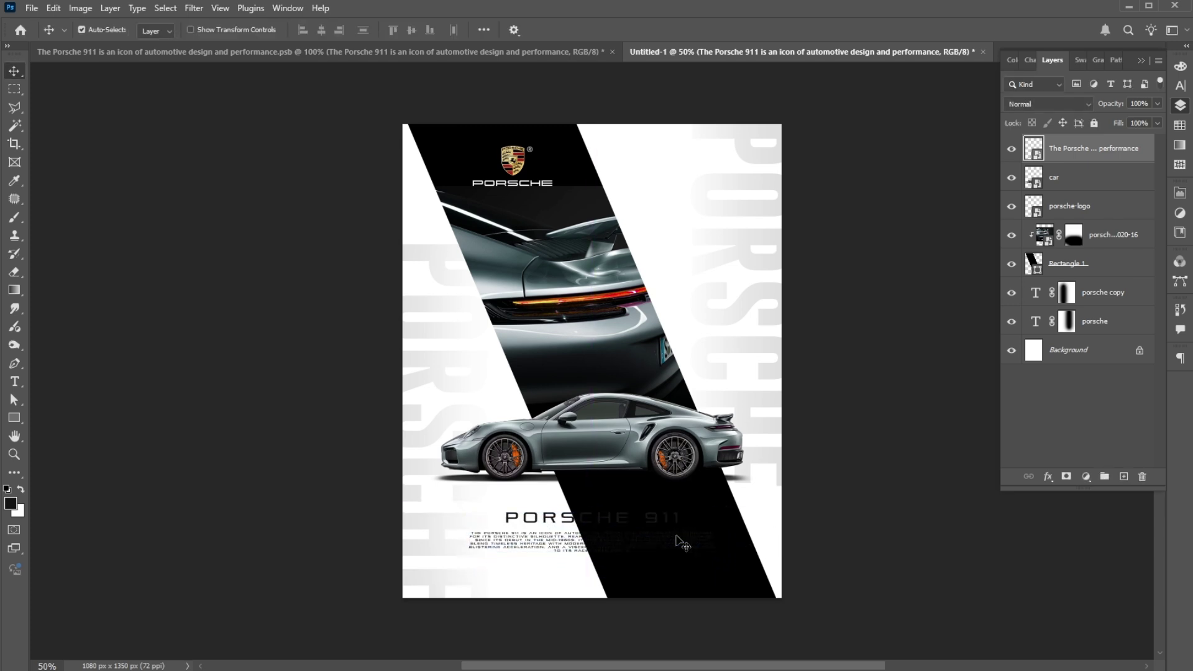
Step: Duplicate the Rectangle 1 band and bring the original to the top of the layer stack
click(1116, 270)
key(ctrl+j)
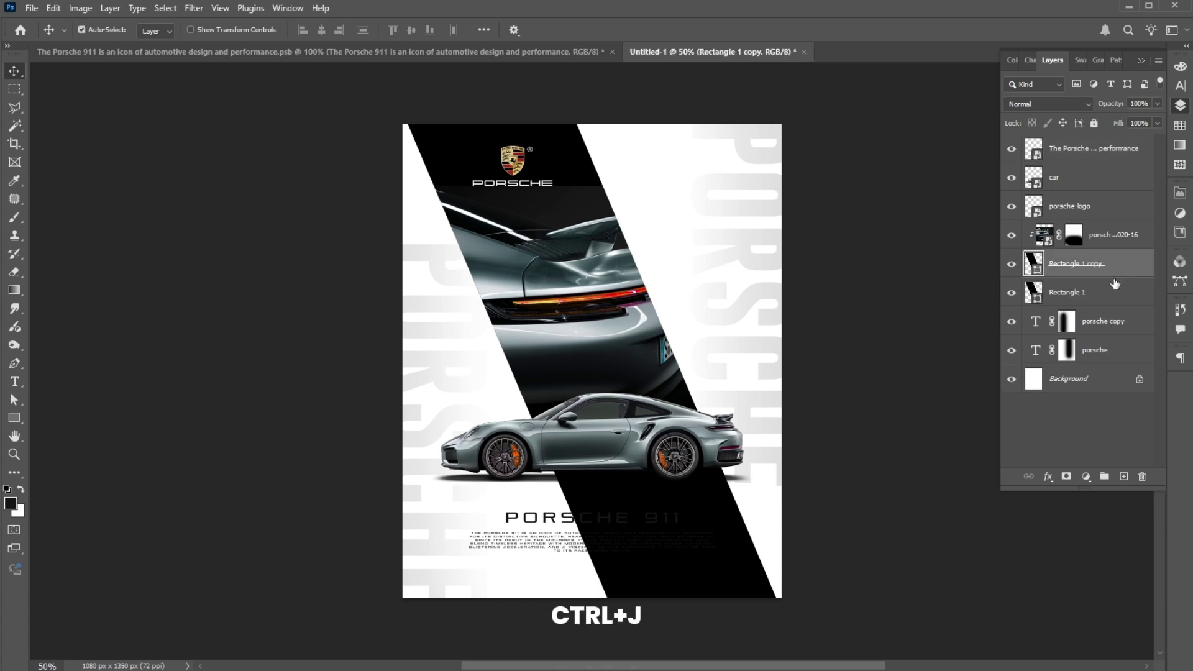
click(1111, 293)
key(ctrl+shift+bracketright)
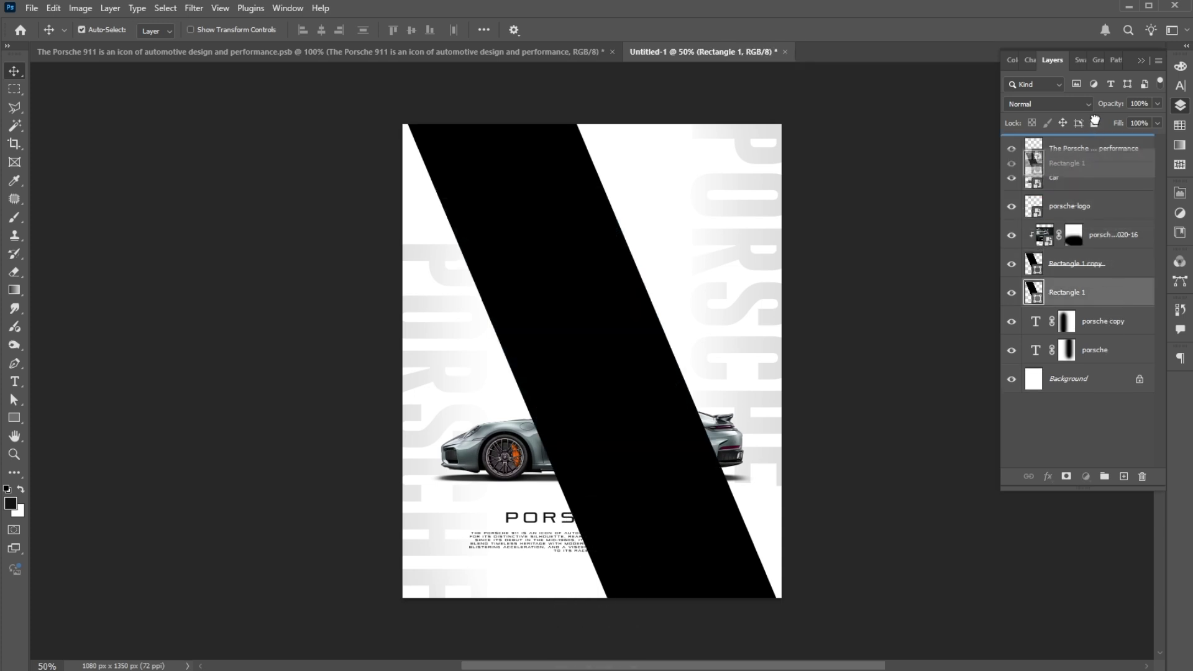
Step: Recolour the top Rectangle 1 band white, hiding the band and car beneath
double_click(1034, 155)
drag(975, 301, 843, 234)
click(1174, 244)
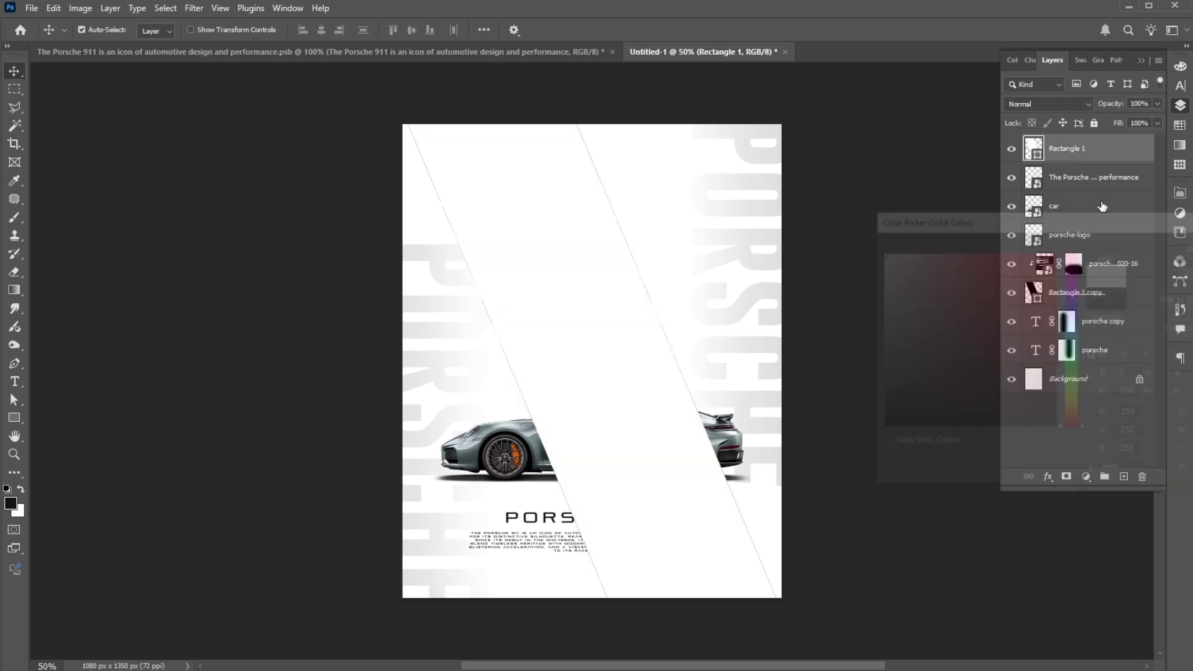
right_click(1066, 143)
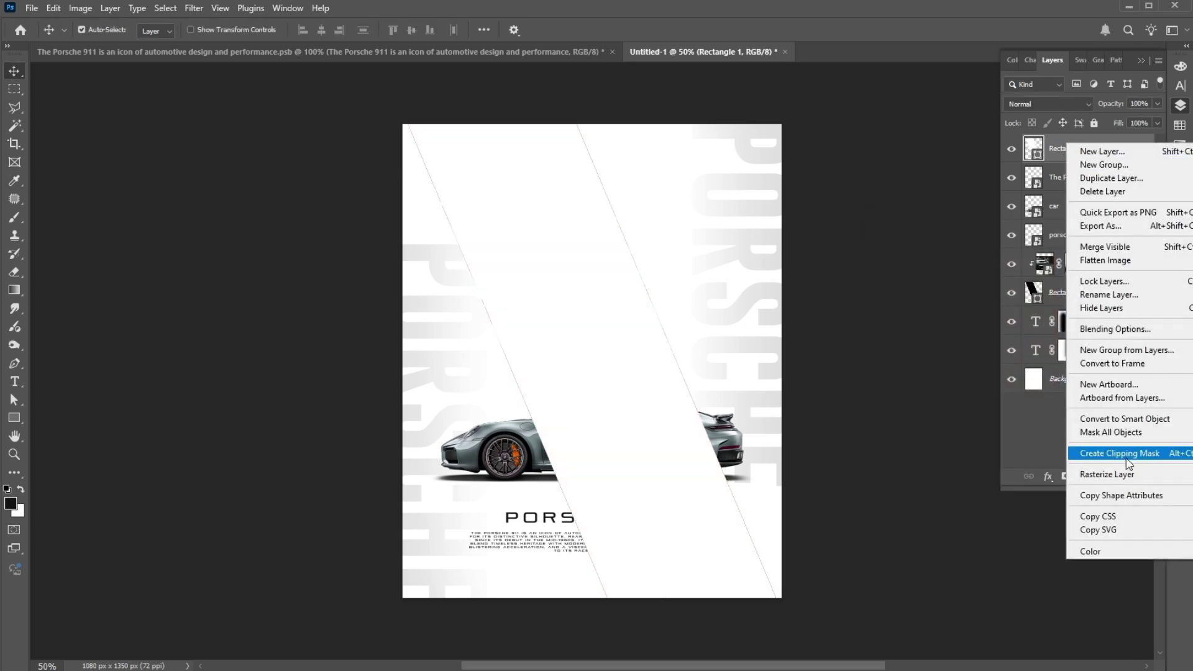